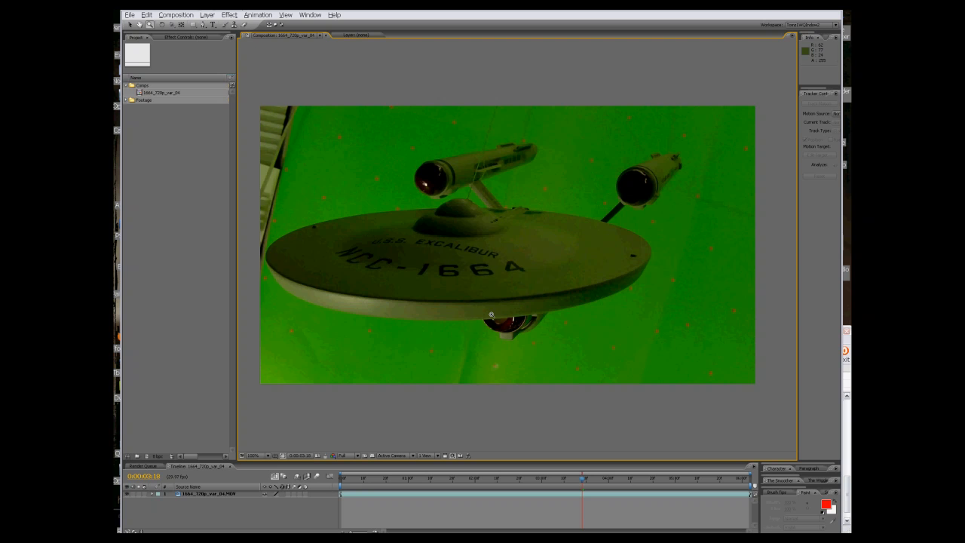
right_click(185, 148)
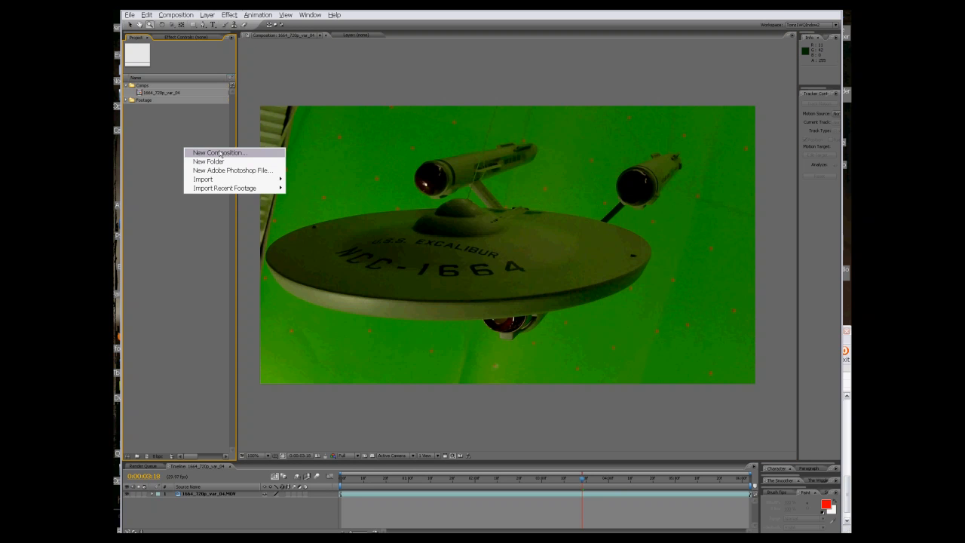
left_click(221, 365)
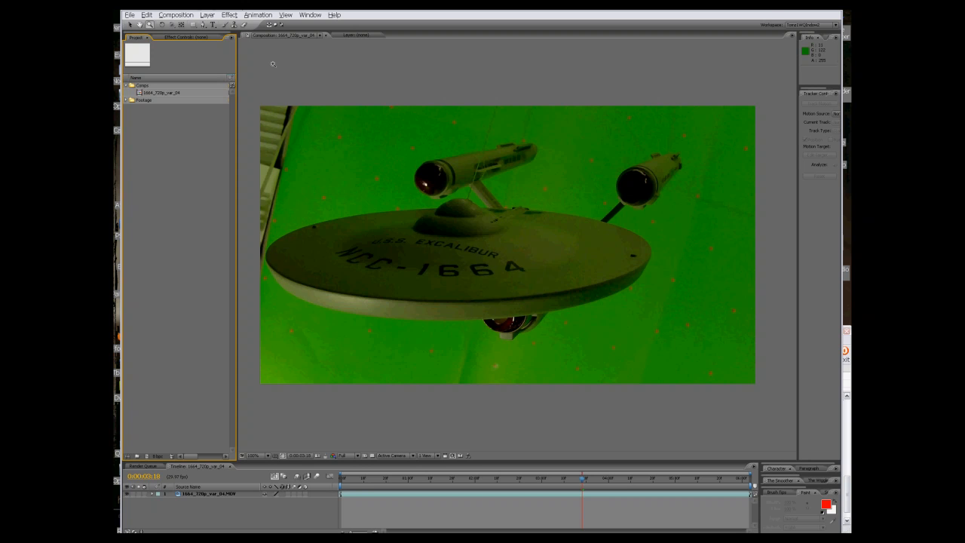
left_click(229, 15)
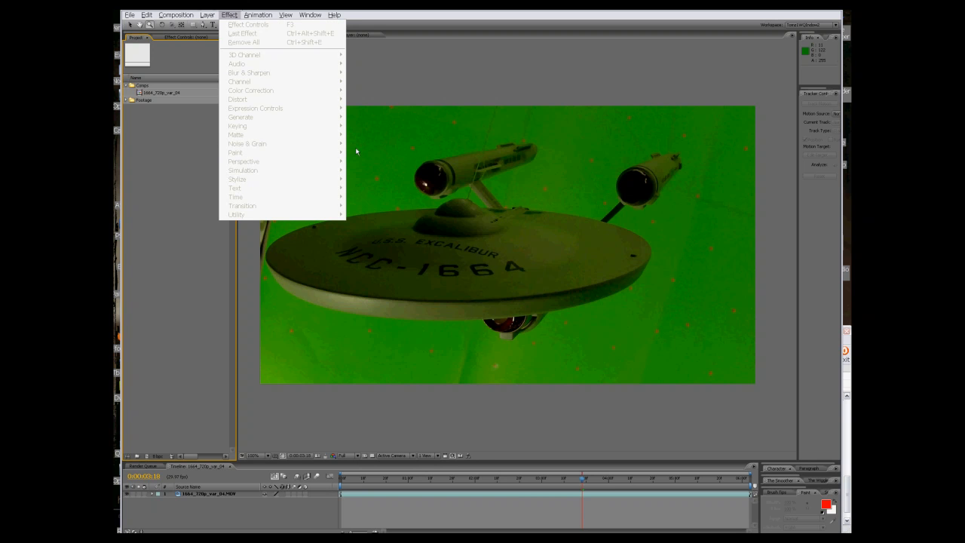
right_click(394, 312)
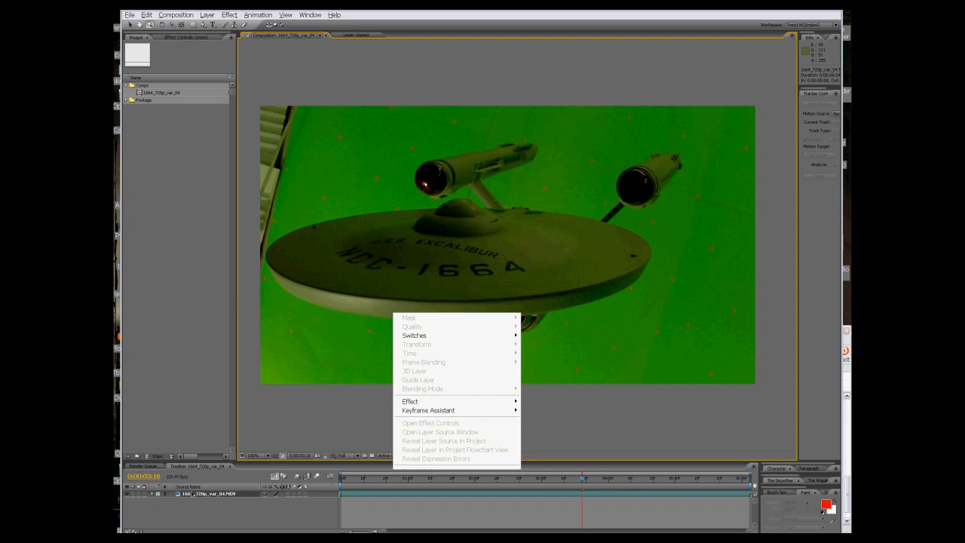
left_click(375, 351)
right_click(387, 330)
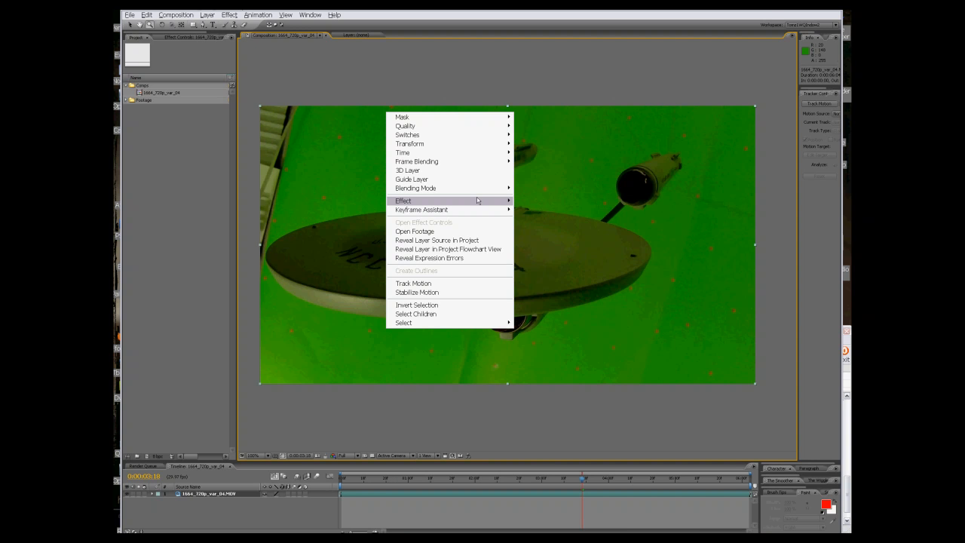
mouse_move(483, 205)
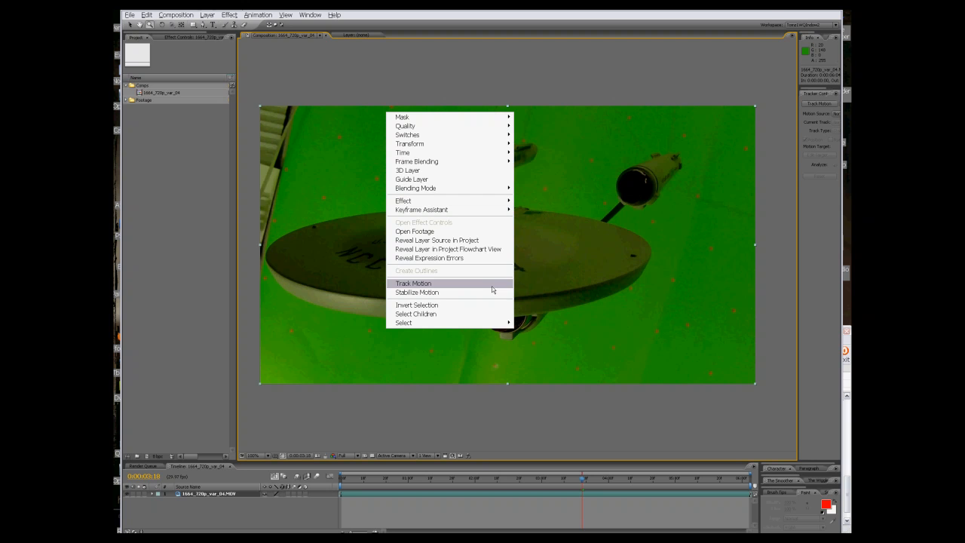
left_click(205, 495)
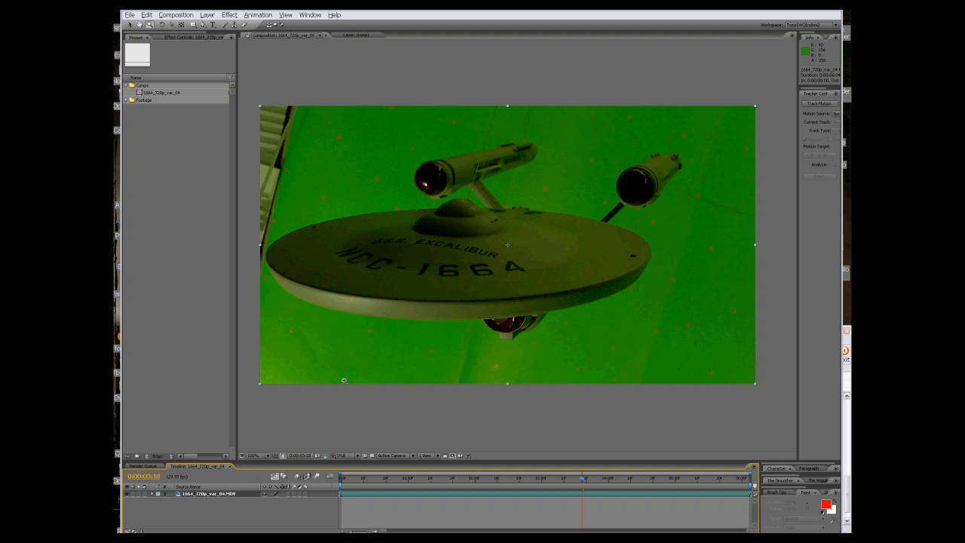
left_click(339, 373)
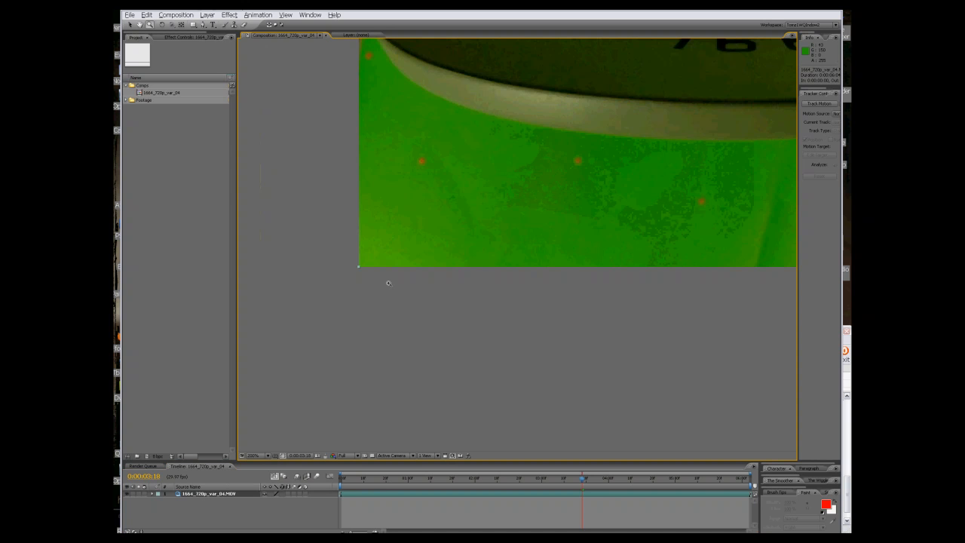
left_click(264, 457)
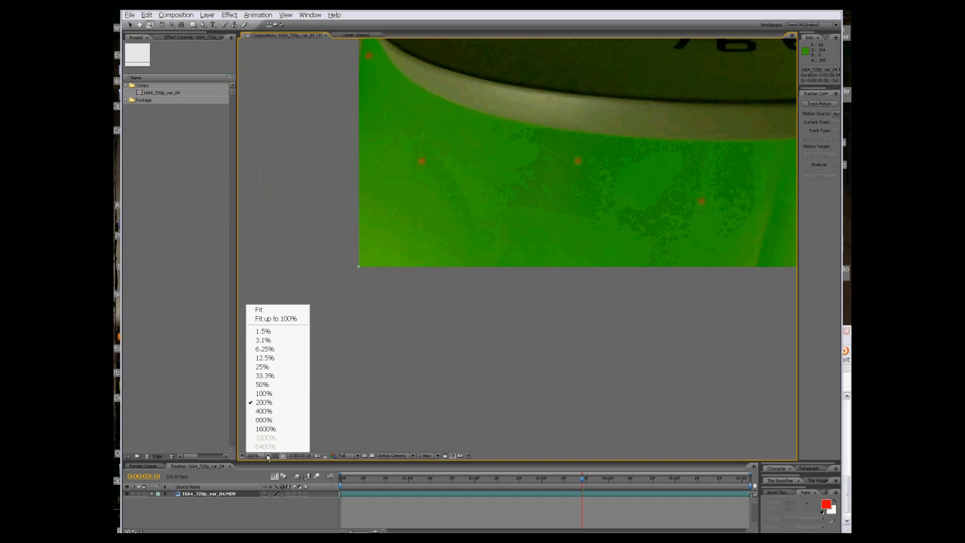
left_click(273, 310)
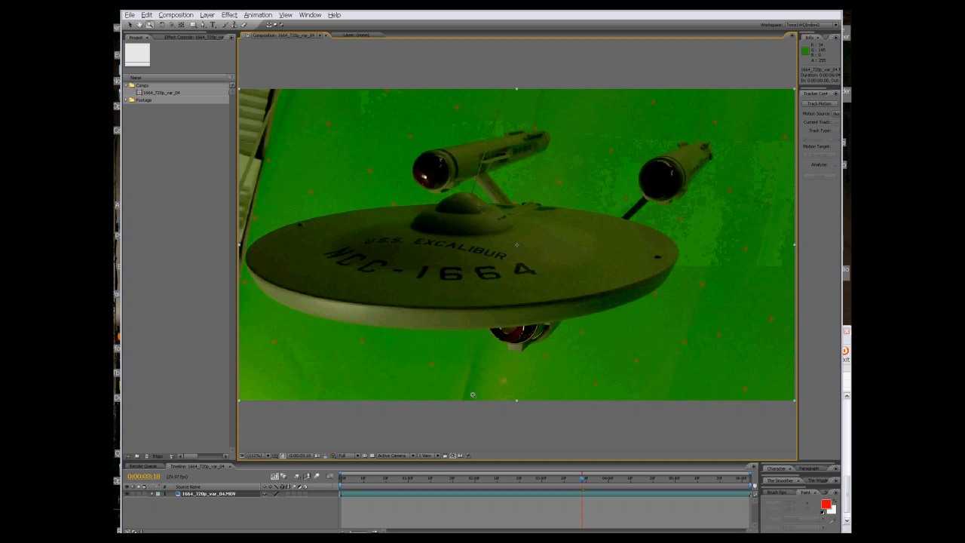
Step: Apply the Color Range keying effect to the 1664_720p_var_04.MOV layer and sample the green backdrop beside the ship as the key colour
right_click(328, 220)
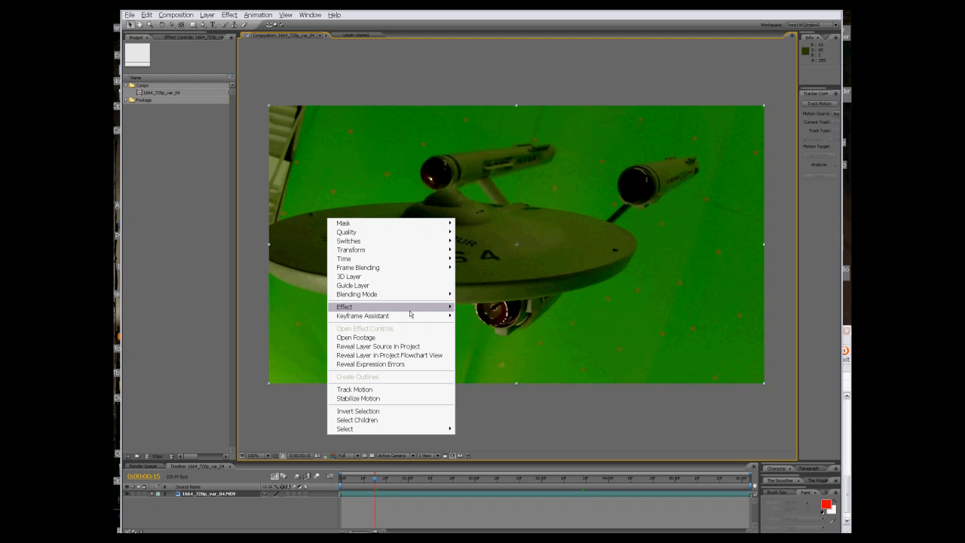
left_click(419, 308)
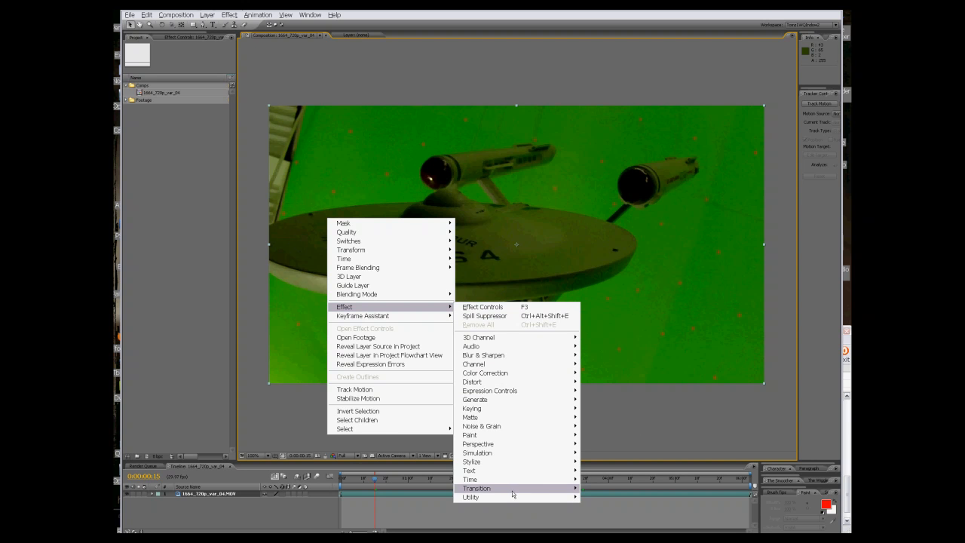
mouse_move(511, 479)
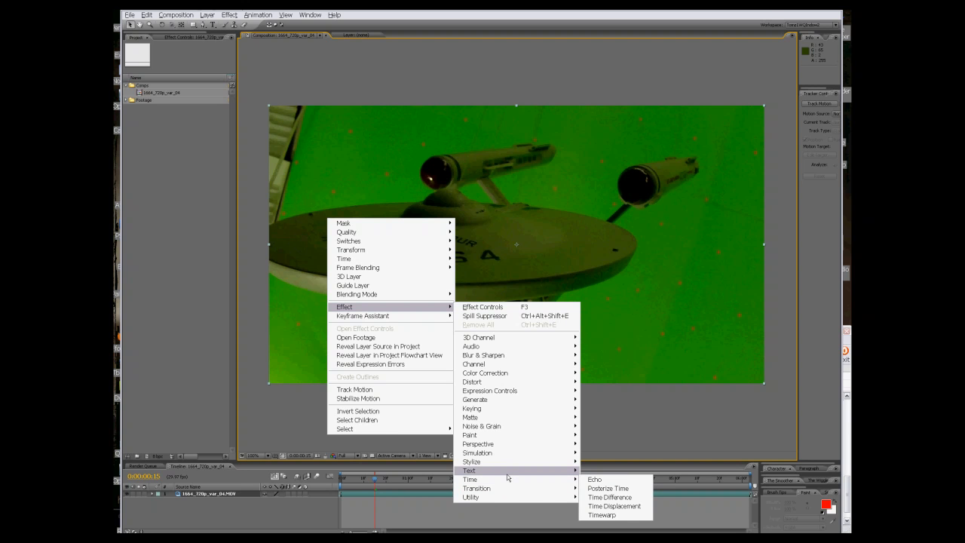
mouse_move(504, 392)
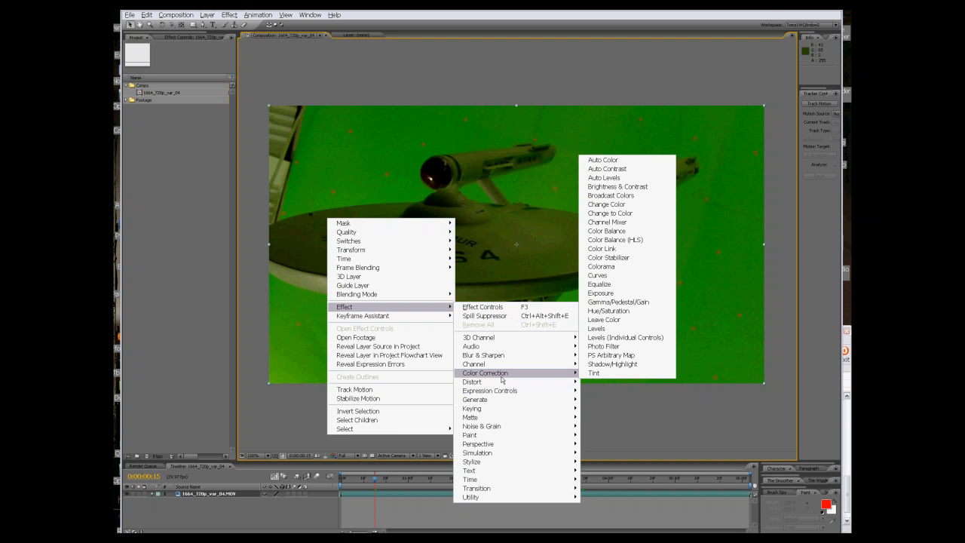
mouse_move(517, 409)
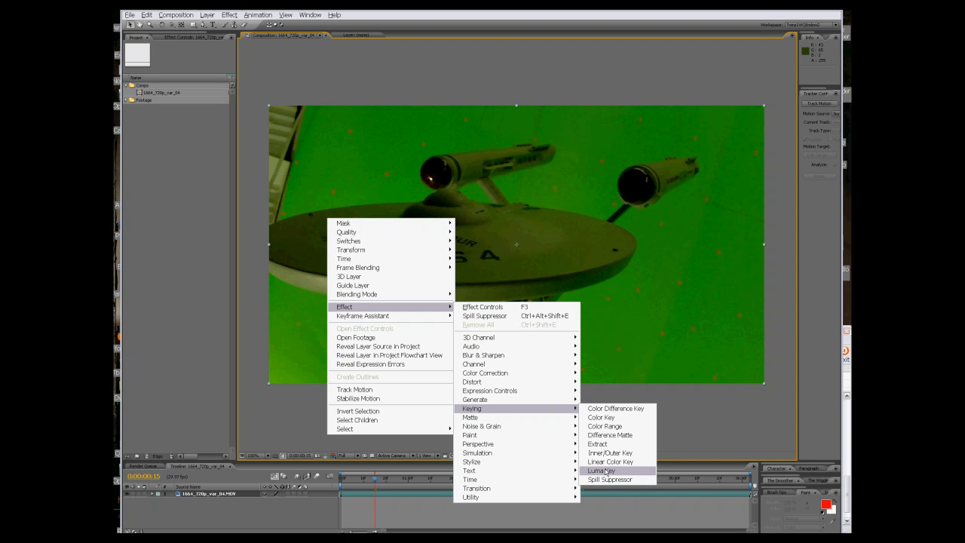
left_click(607, 427)
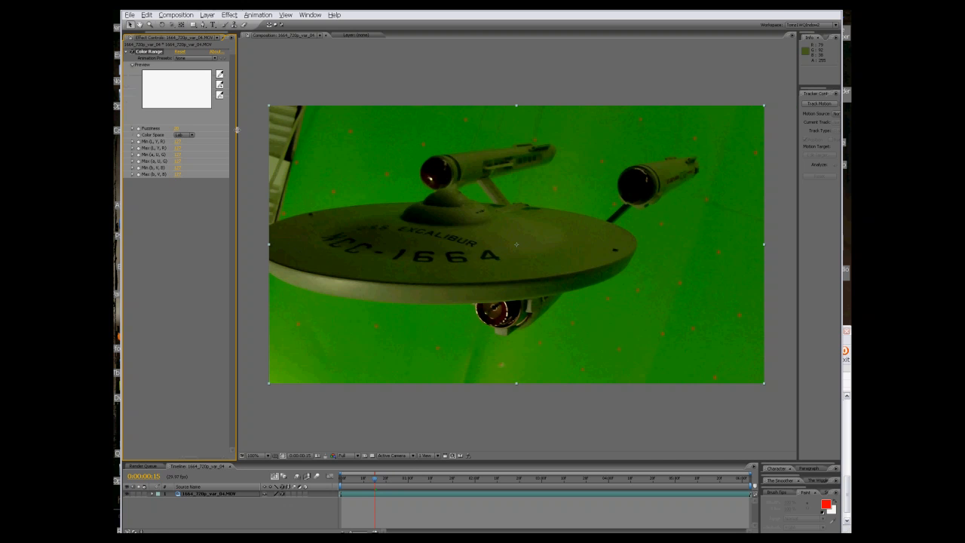
left_click_drag(237, 134, 264, 136)
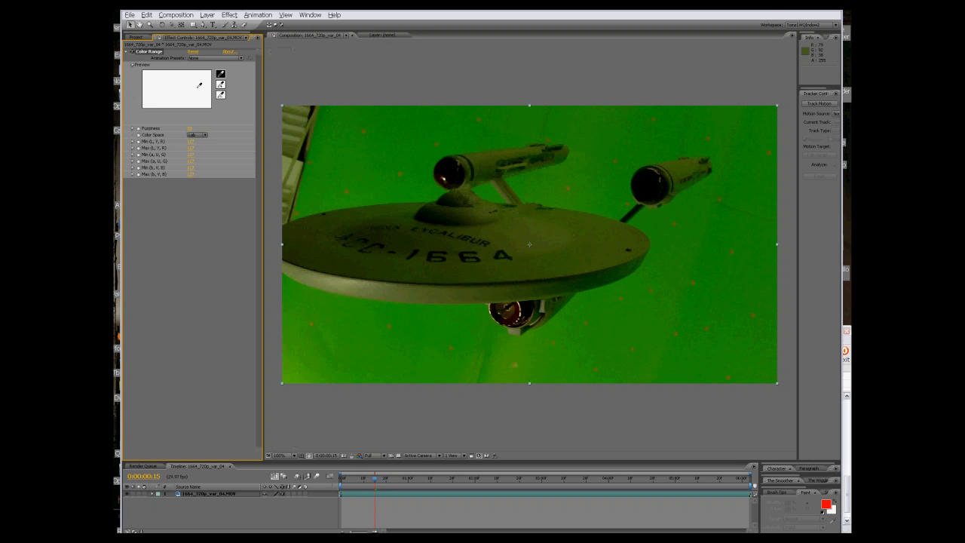
left_click(417, 183)
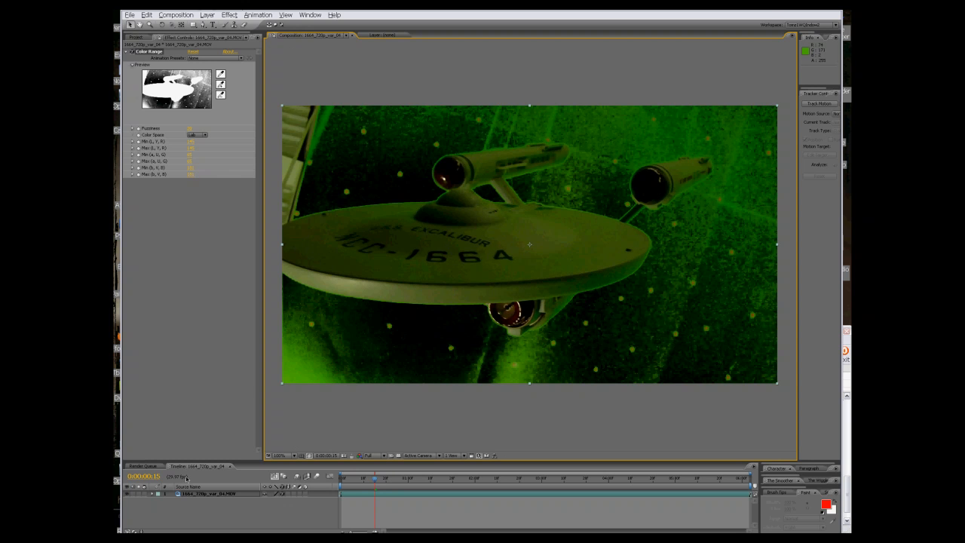
Step: Create a deep blue 1280 x 720 solid layer named Bluescreen in the composition
right_click(208, 503)
mouse_move(287, 495)
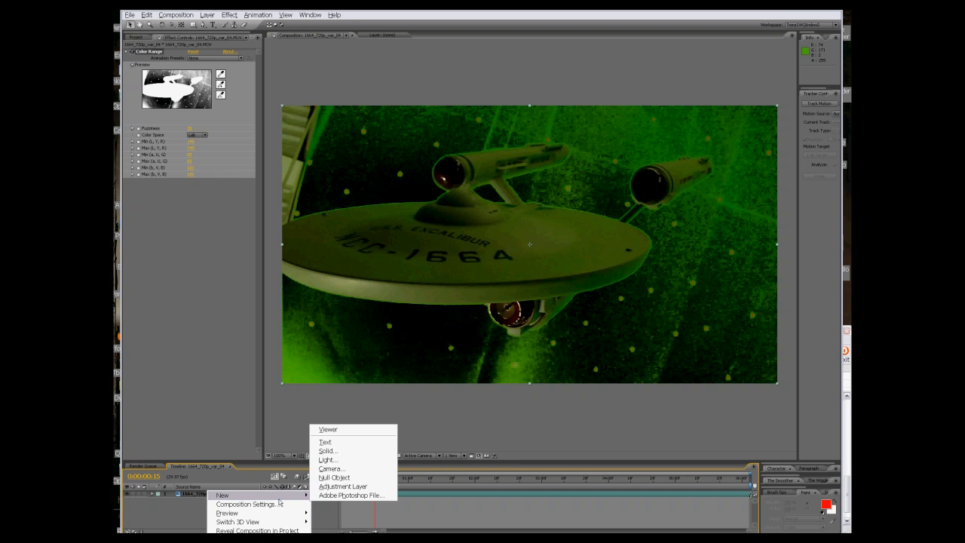
left_click(353, 451)
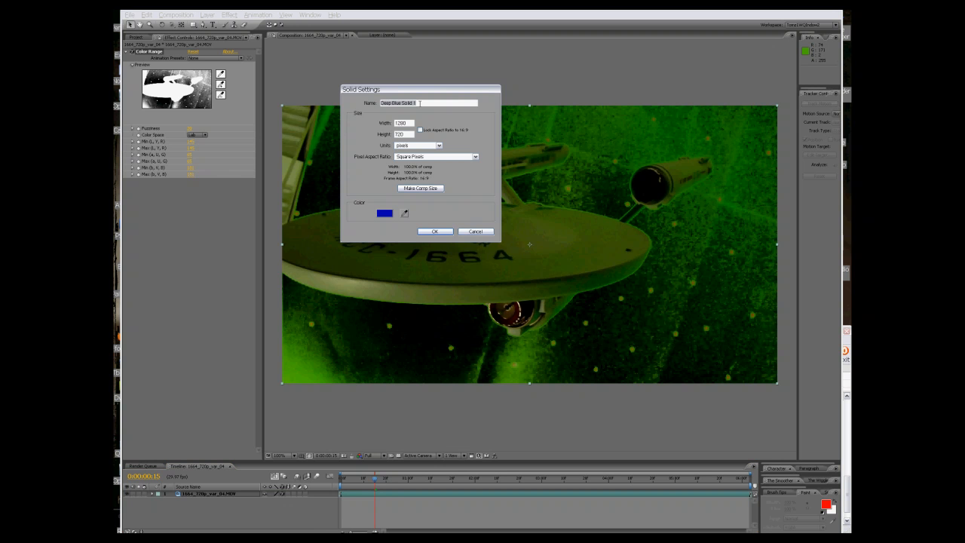
type("Bluescreen")
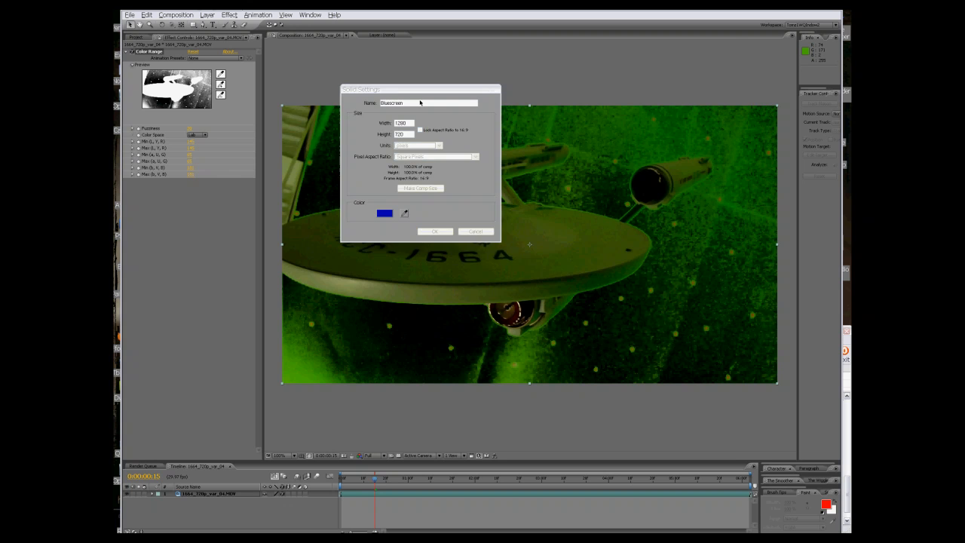
key("Return")
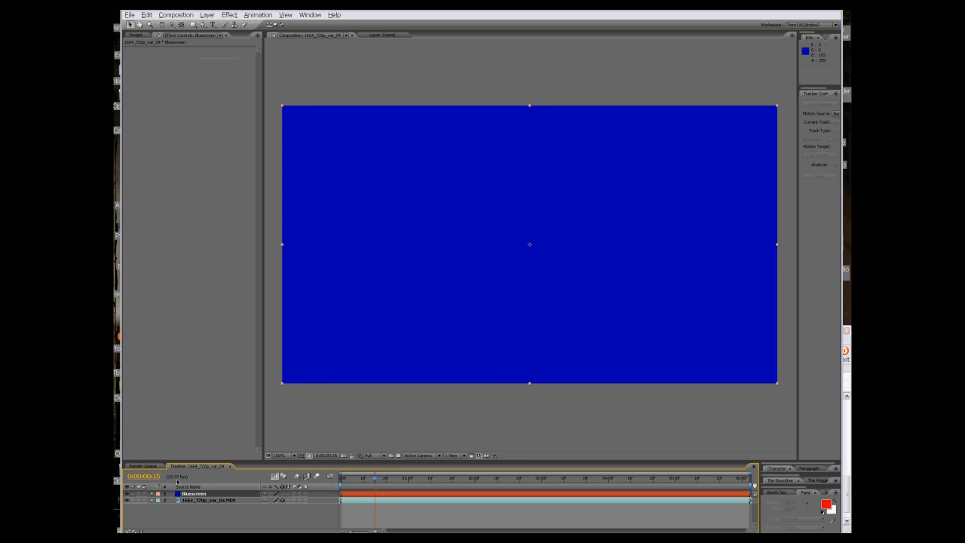
Step: Move the Bluescreen solid beneath the footage layer and enlarge the timeline area upward
left_click_drag(193, 494, 194, 510)
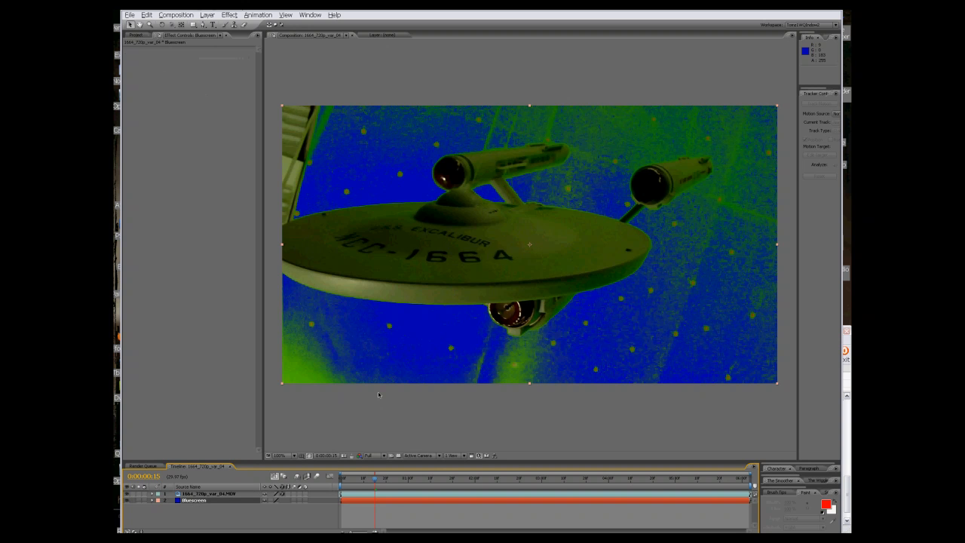
left_click_drag(293, 461, 298, 332)
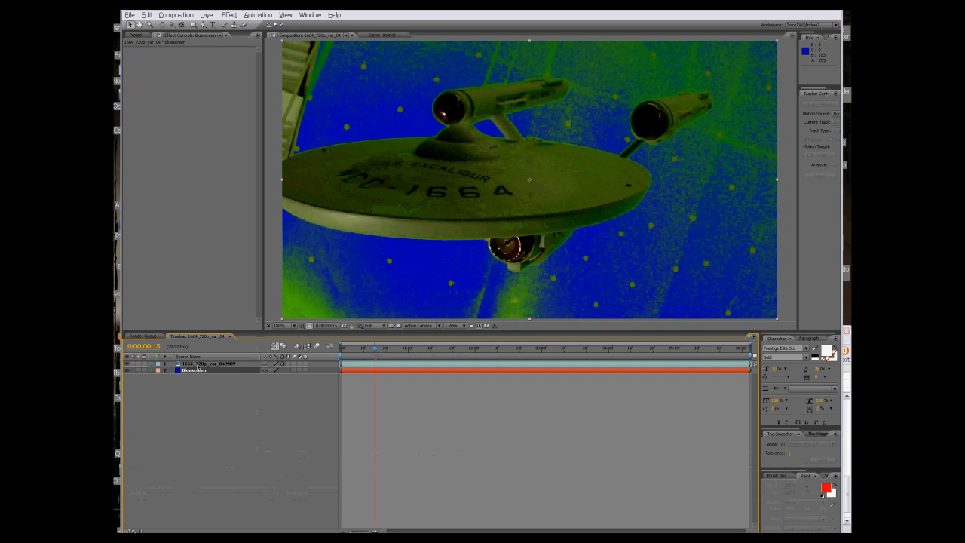
left_click(200, 363)
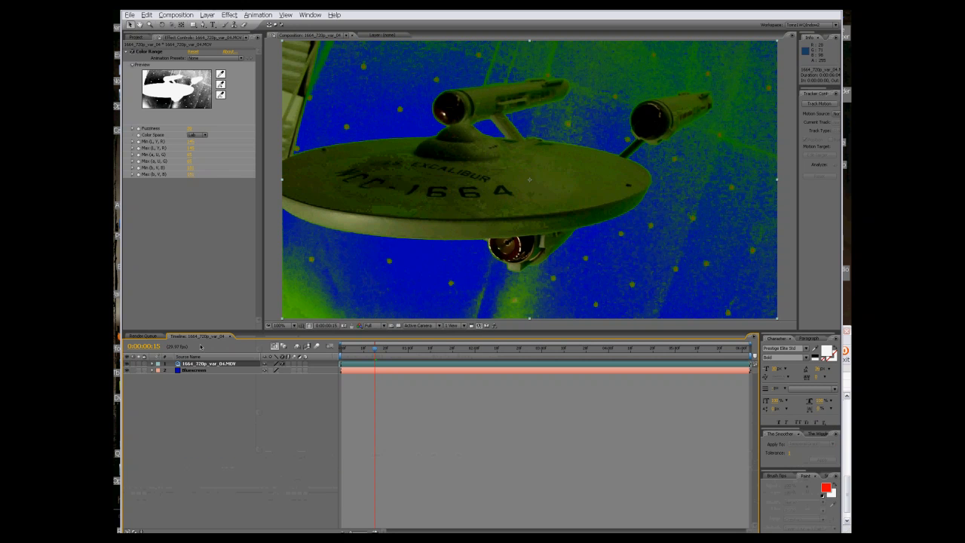
left_click(194, 370)
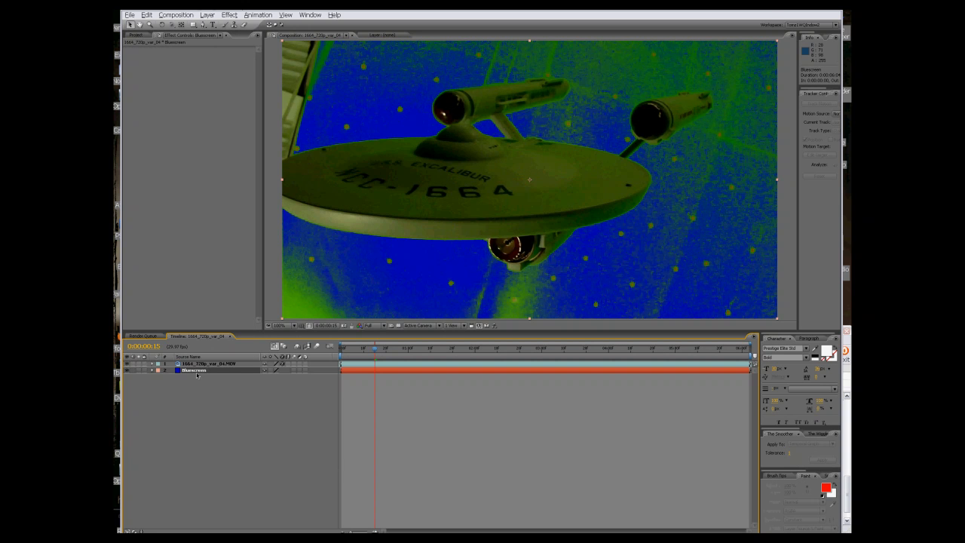
Step: Change the color of the Bluescreen solid in the project's Solids folder to pale blue ADAAD6
left_click(134, 35)
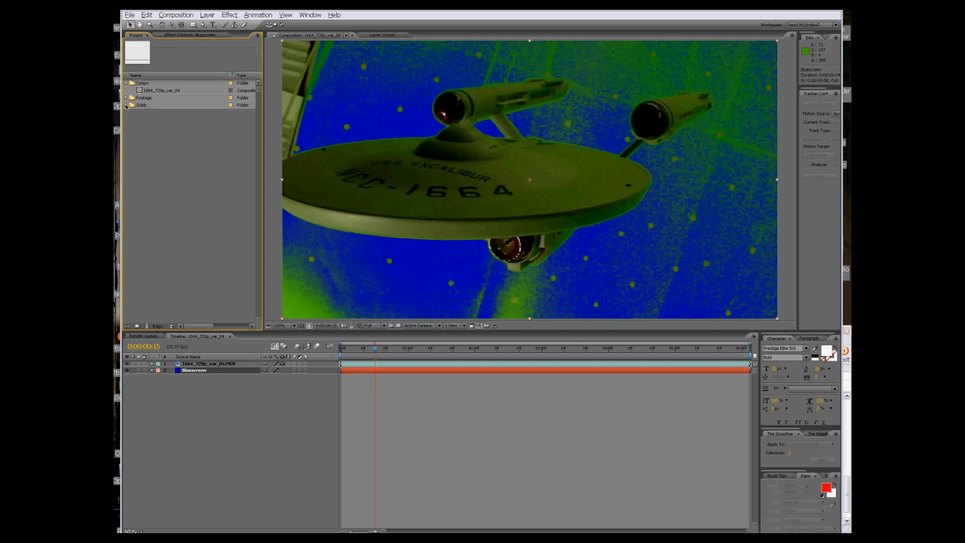
left_click(127, 105)
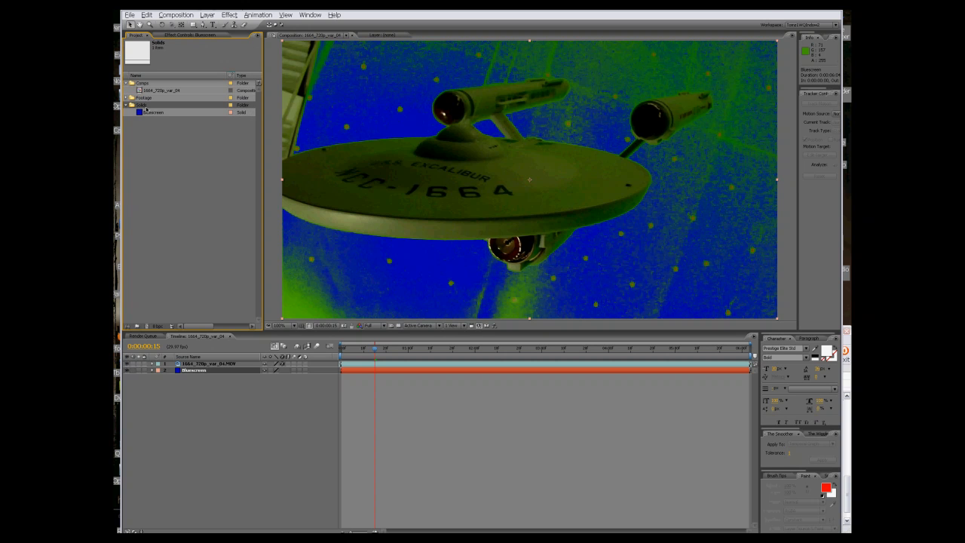
left_click(155, 113)
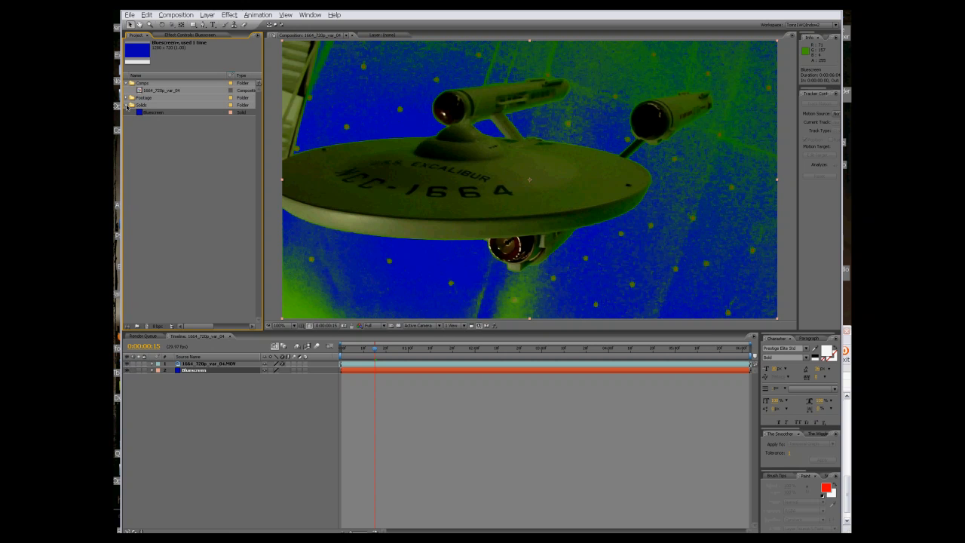
right_click(143, 115)
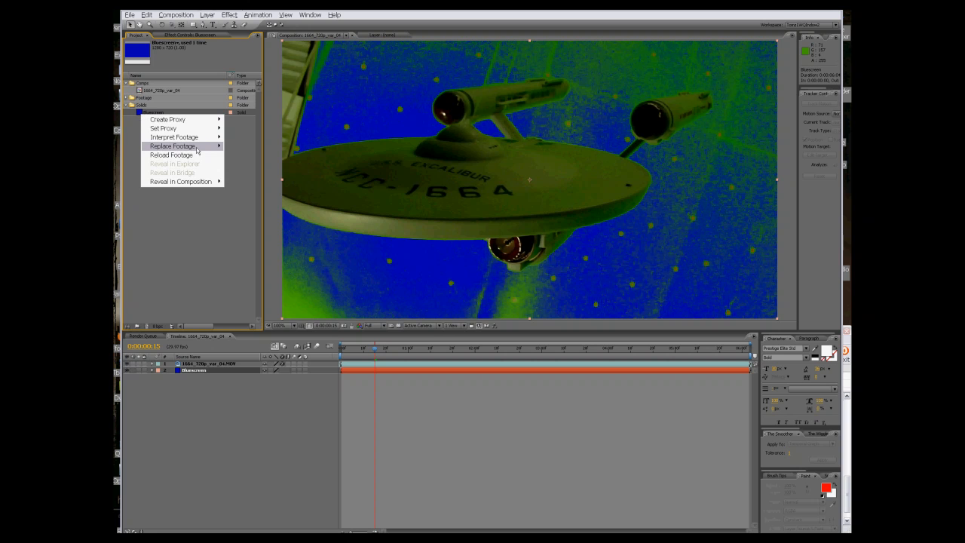
mouse_move(199, 148)
left_click(240, 176)
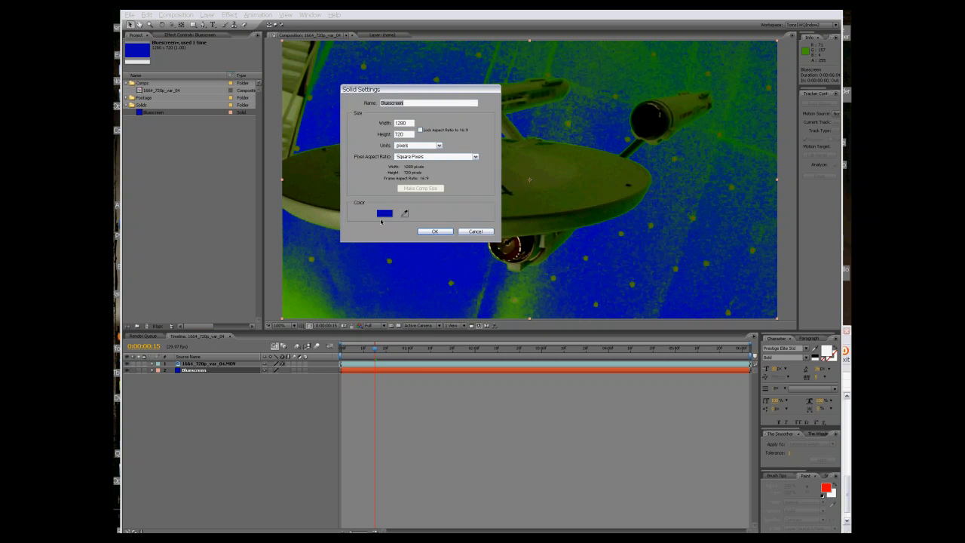
left_click(384, 211)
left_click(345, 123)
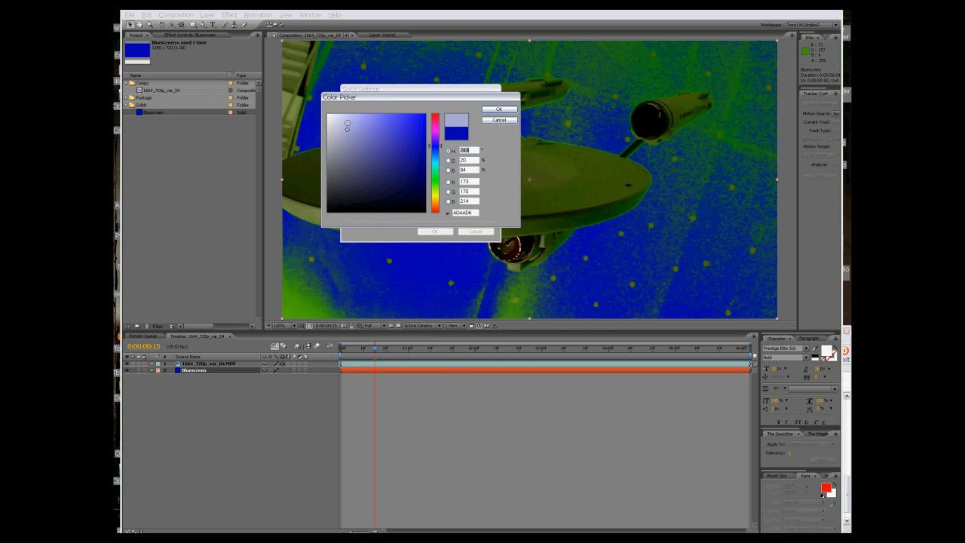
left_click(498, 109)
left_click(435, 230)
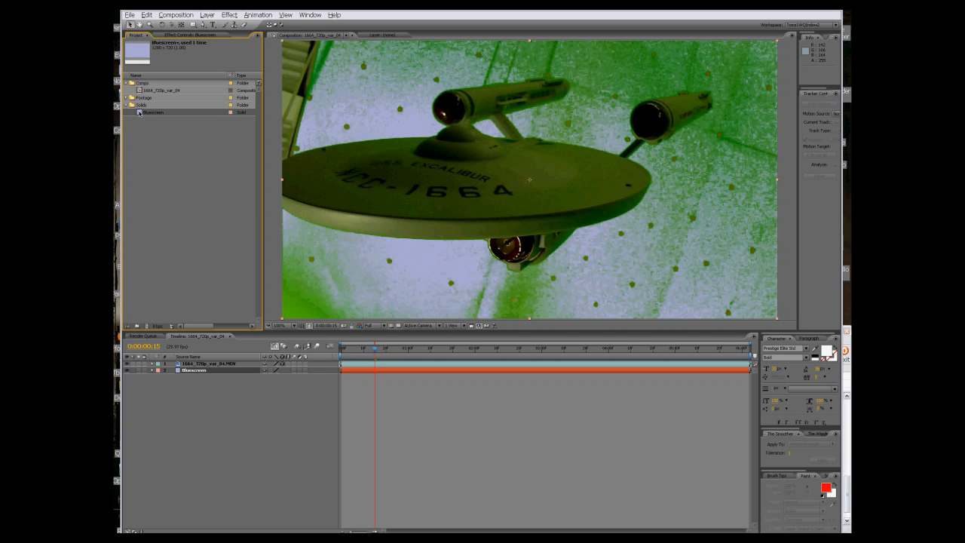
Step: Undo the Bluescreen solid's last color change
right_click(139, 113)
left_click(166, 222)
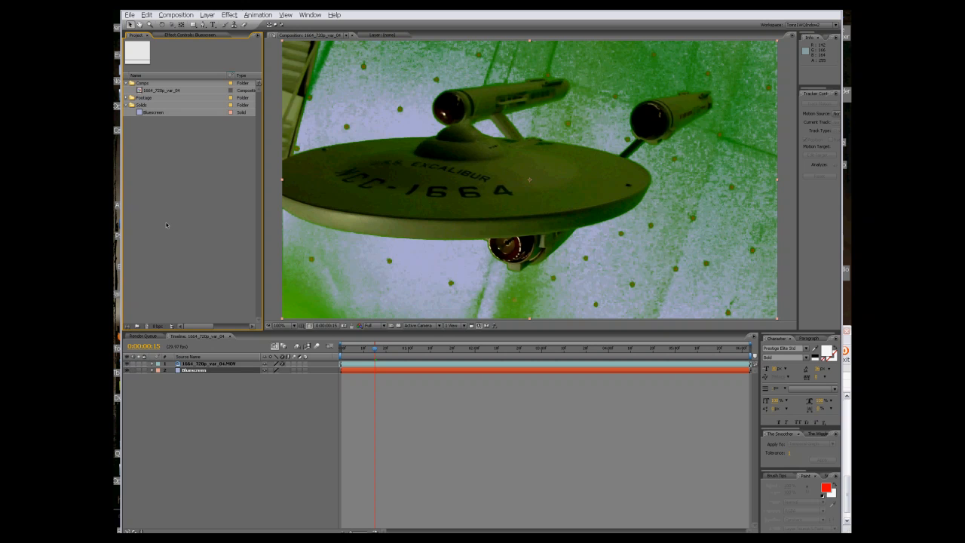
key("ctrl+z")
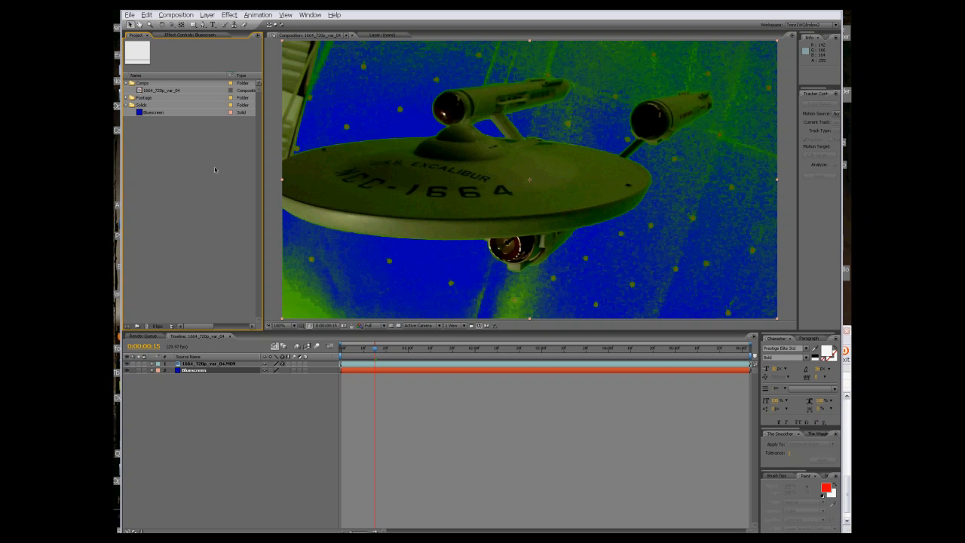
left_click(146, 14)
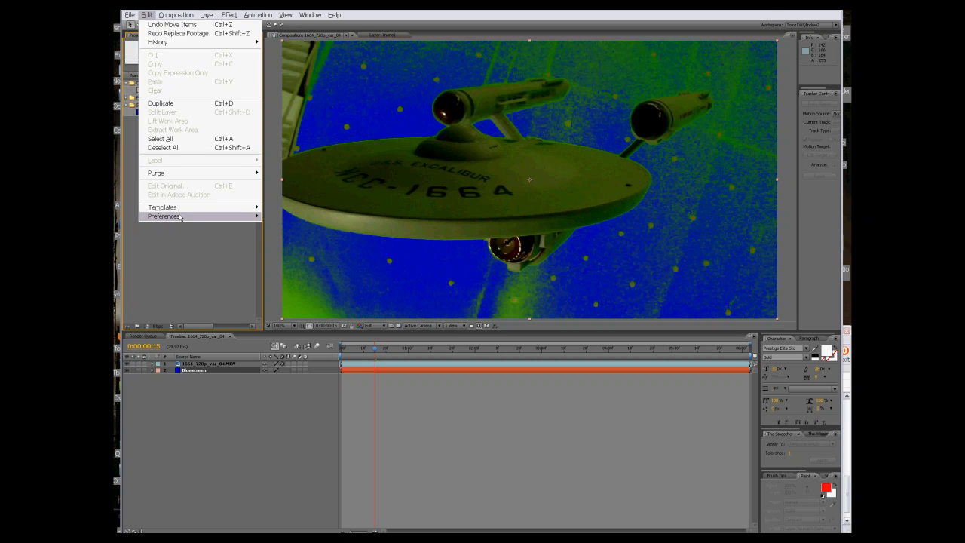
mouse_move(181, 218)
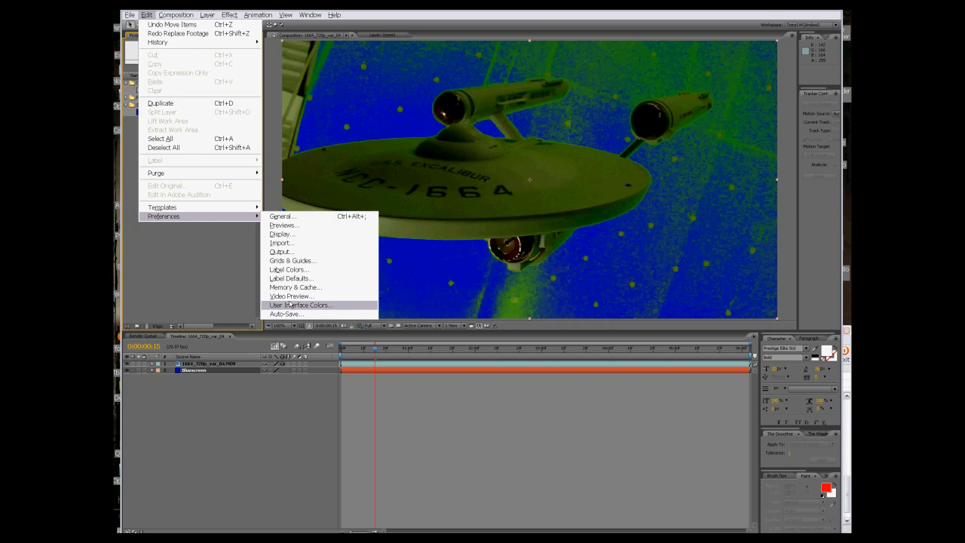
left_click(204, 245)
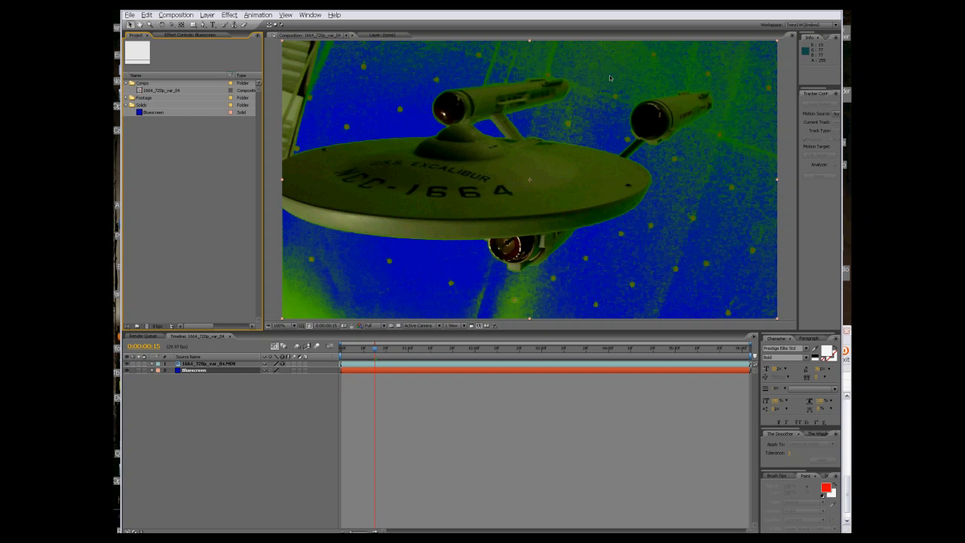
Step: Show the footage layer's Color Range settings and sample the green backdrop in the preview as the key color
left_click(184, 36)
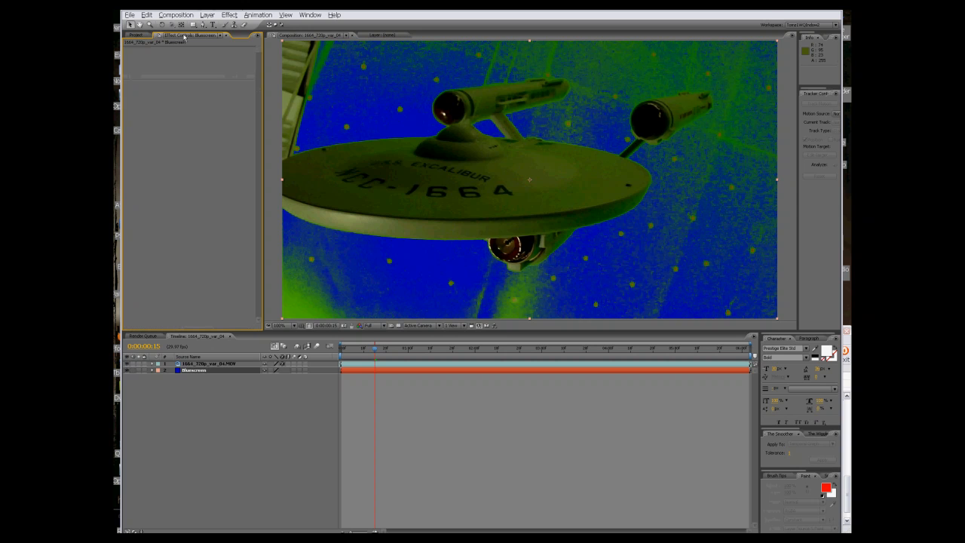
left_click(197, 365)
left_click(221, 76)
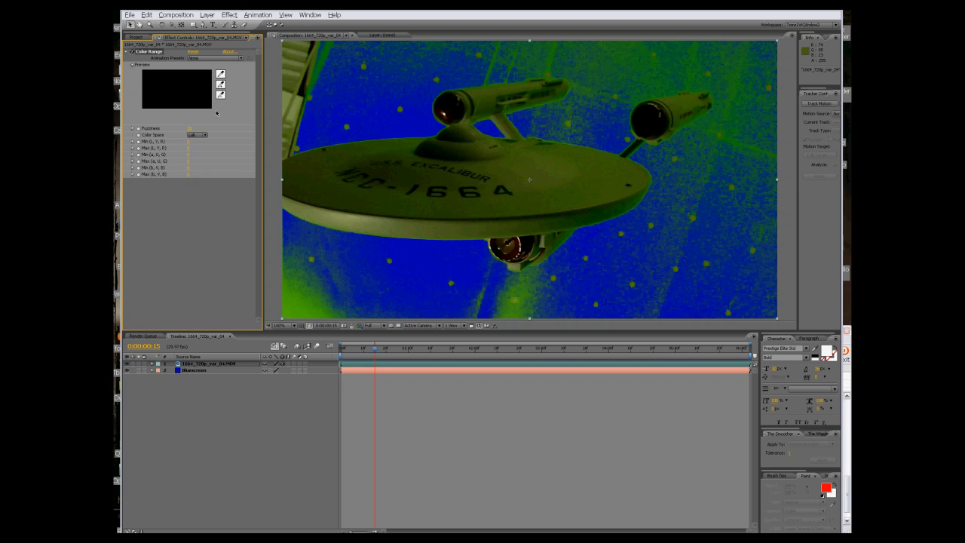
left_click(220, 75)
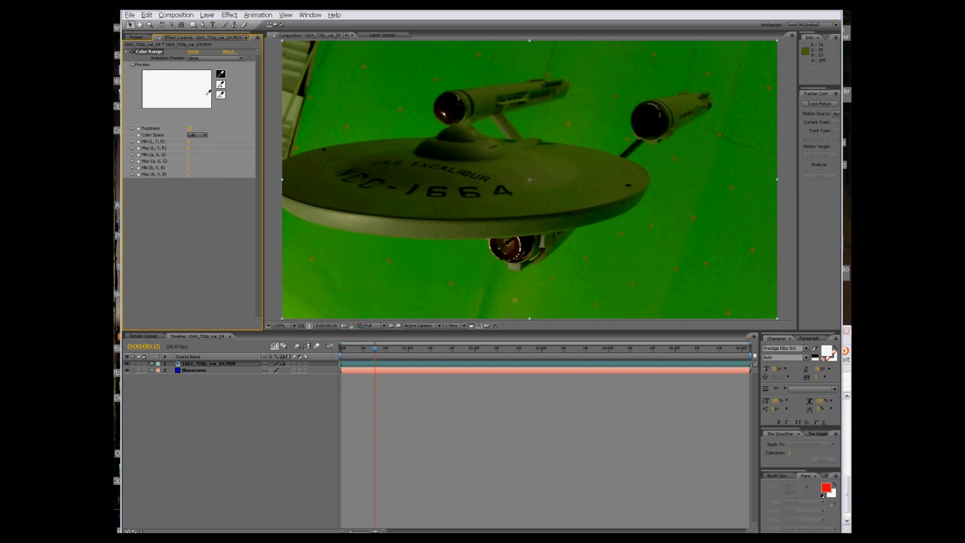
left_click(202, 95)
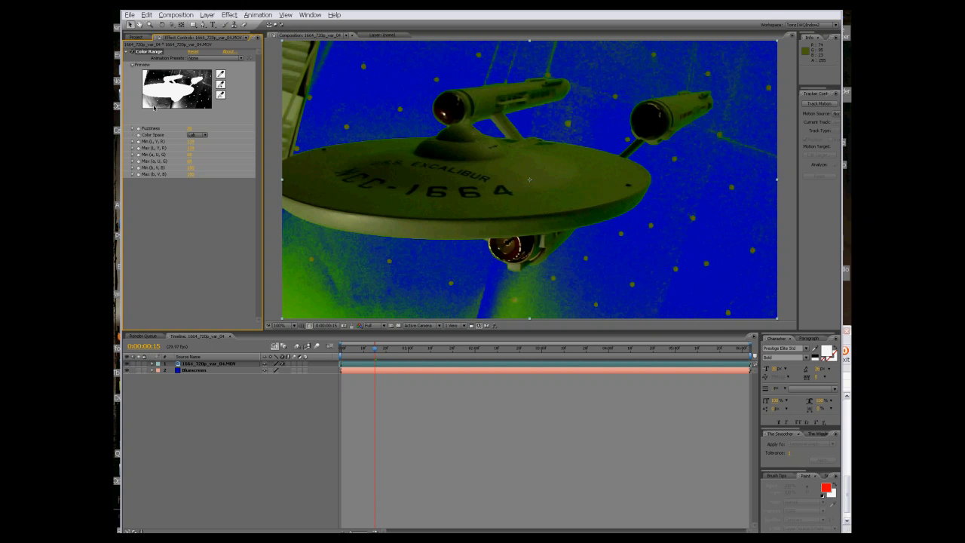
left_click(221, 76)
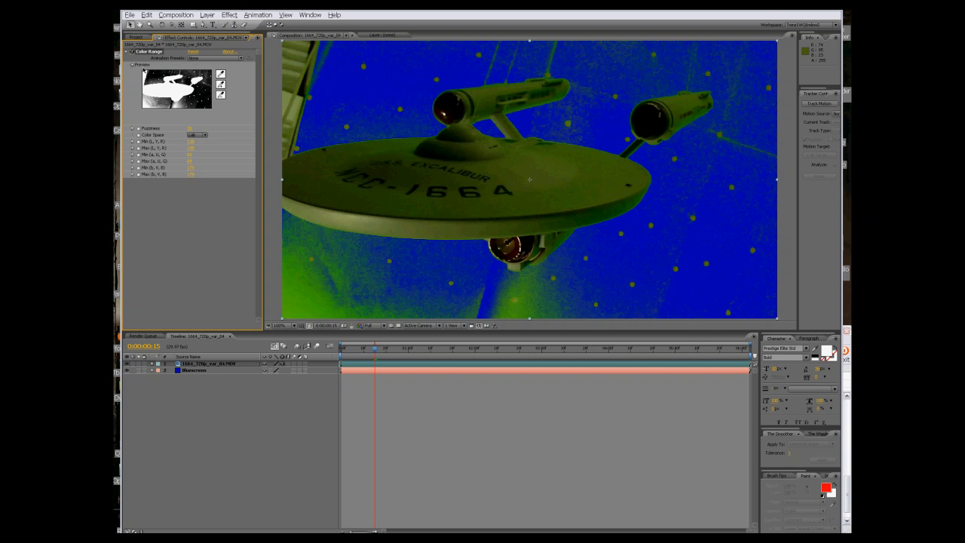
Step: Disable Color Range on the footage and resample the key color from the backdrop in the preview
left_click(134, 51)
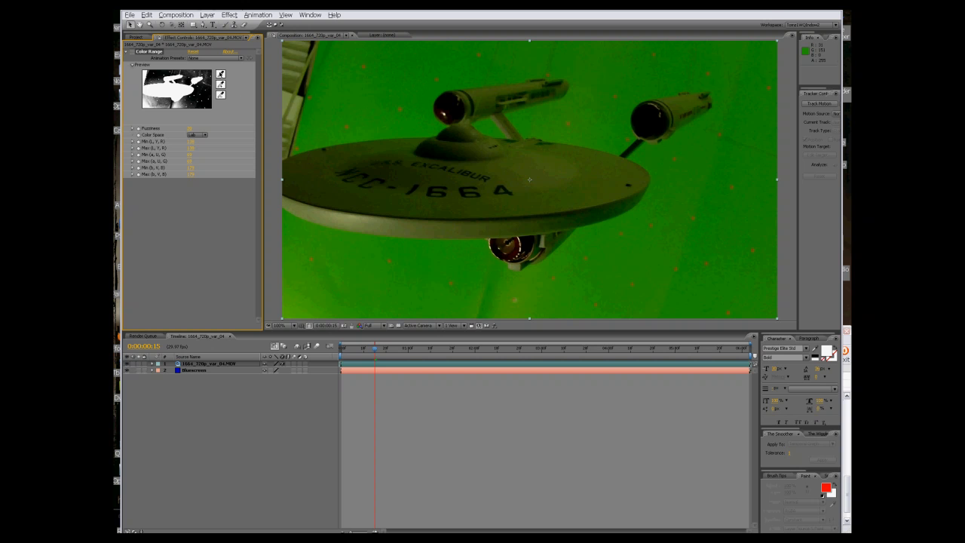
left_click(203, 72)
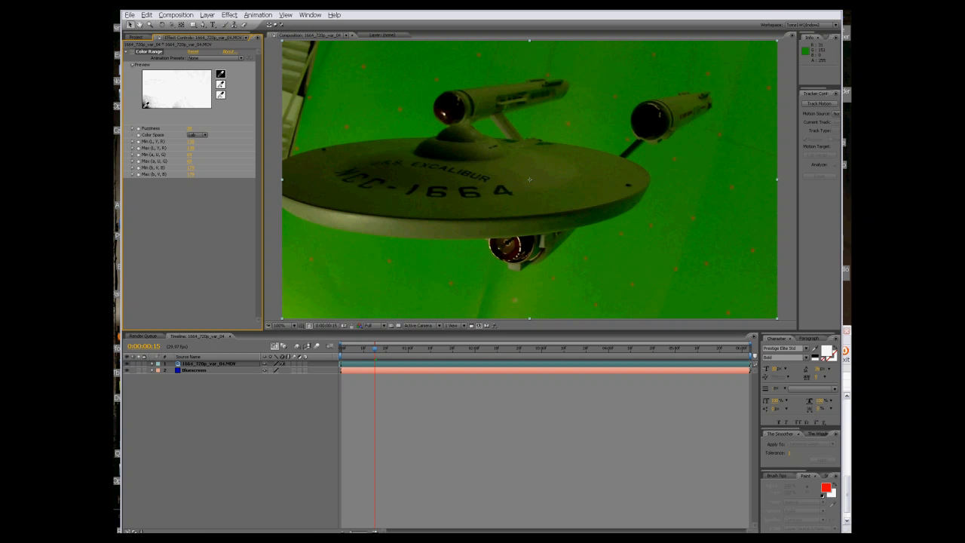
left_click_drag(146, 105, 196, 75)
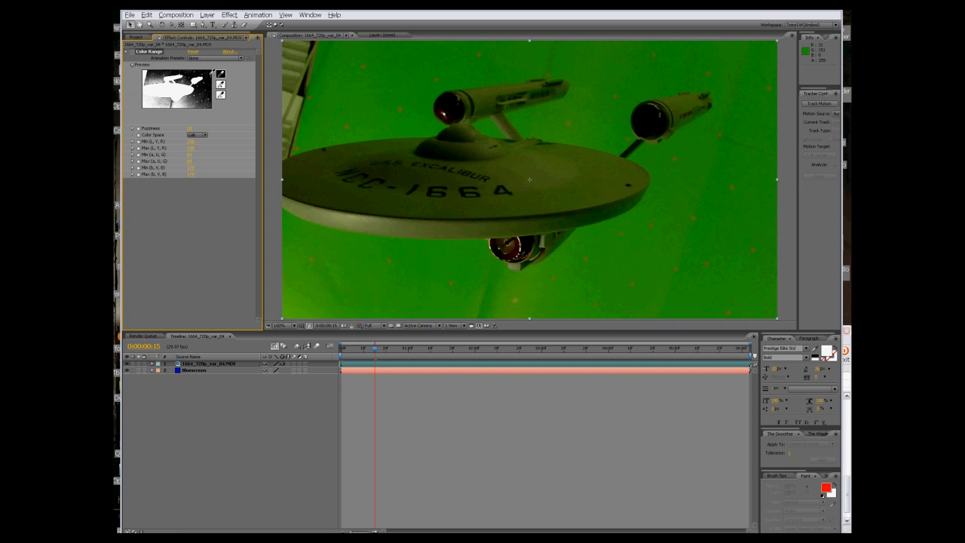
Step: Add the remaining unkeyed green backdrop shades beneath the ship to the Color Range key from the preview
left_click(220, 83)
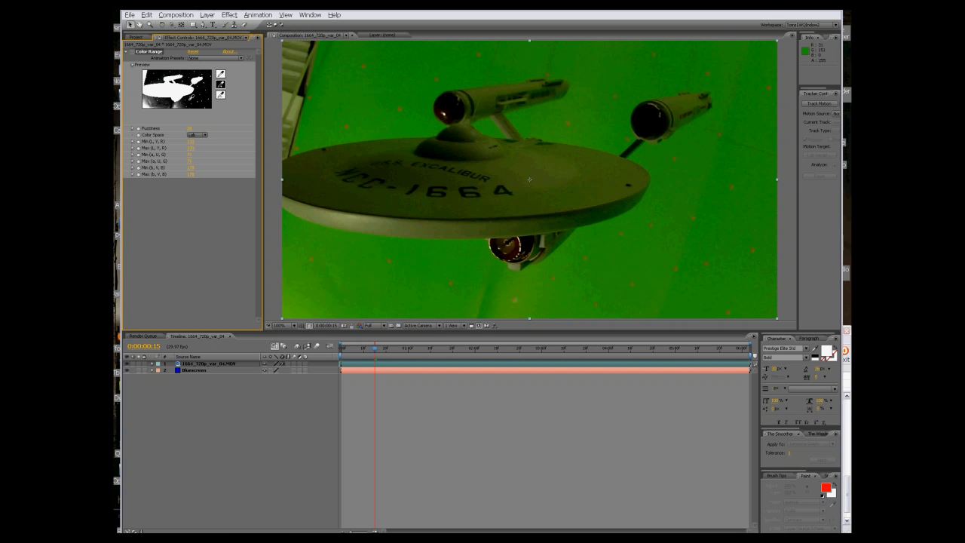
left_click(192, 100)
left_click(221, 85)
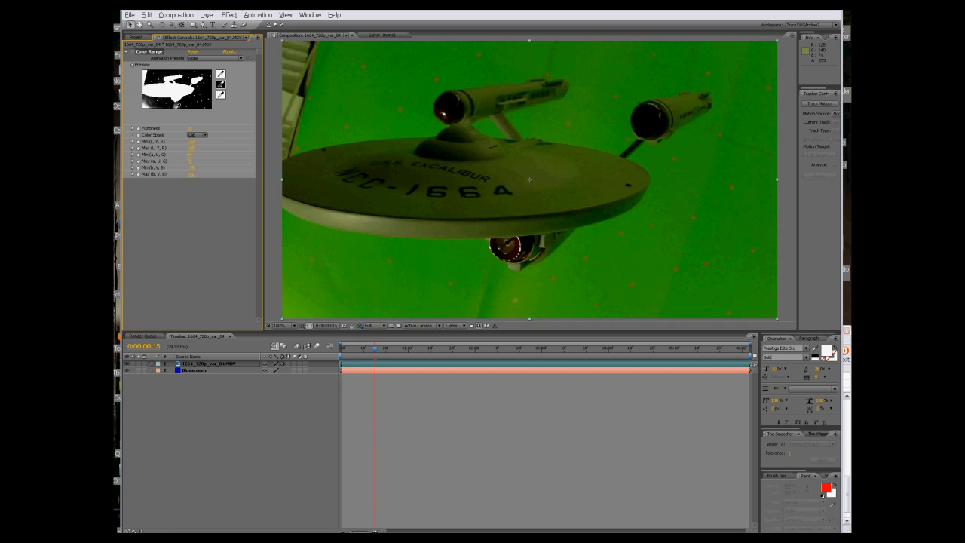
left_click(177, 105)
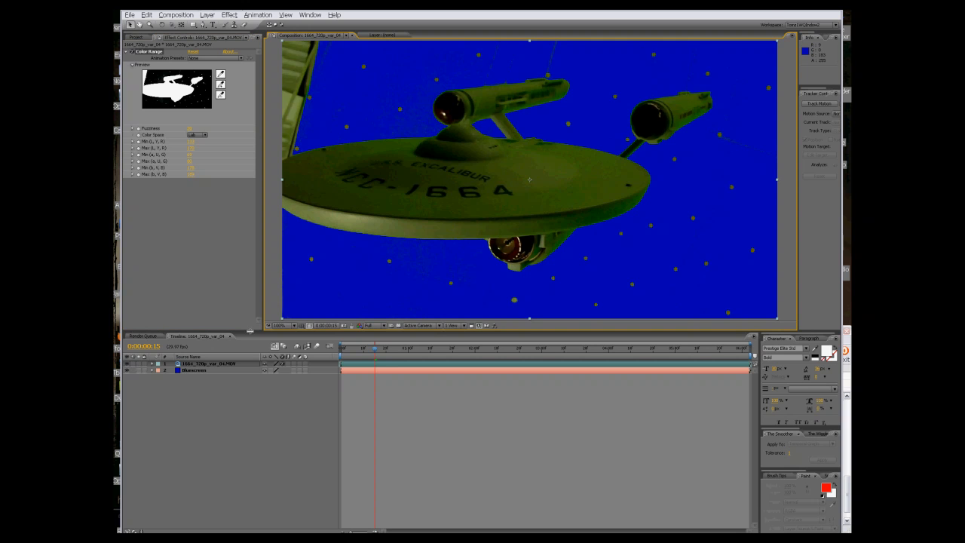
Step: Stop the preview playback and enlarge the composition viewer by shrinking the timeline and narrowing the project area
left_click_drag(249, 331, 250, 341)
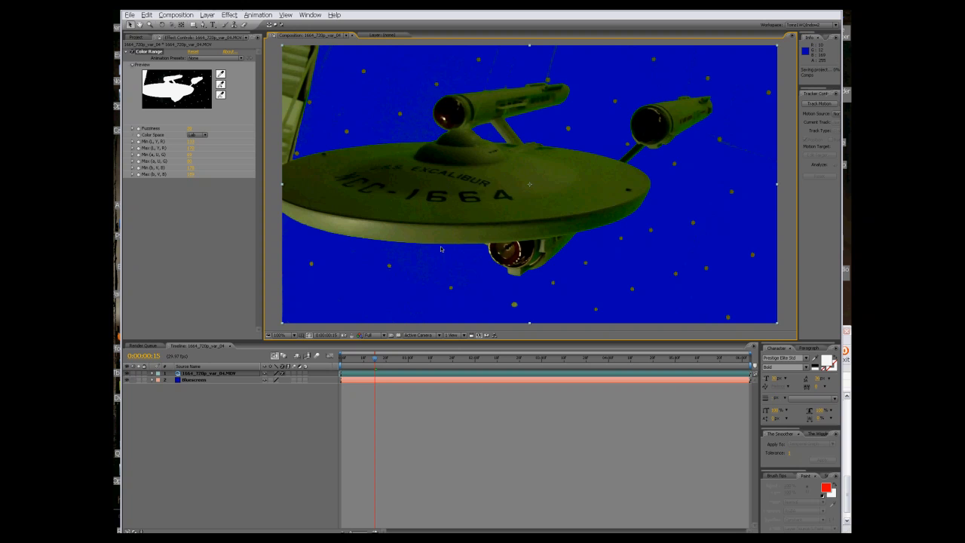
left_click_drag(470, 257, 486, 259)
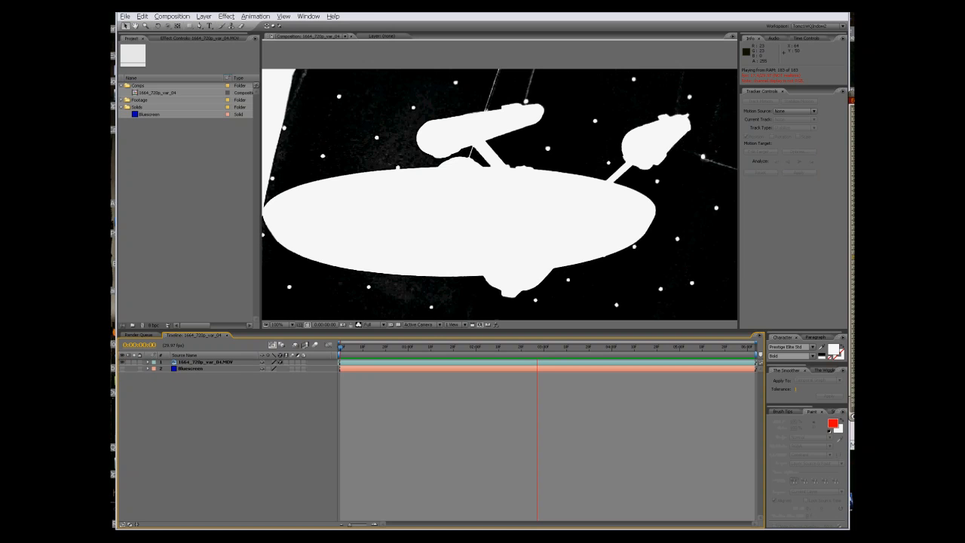
key("space")
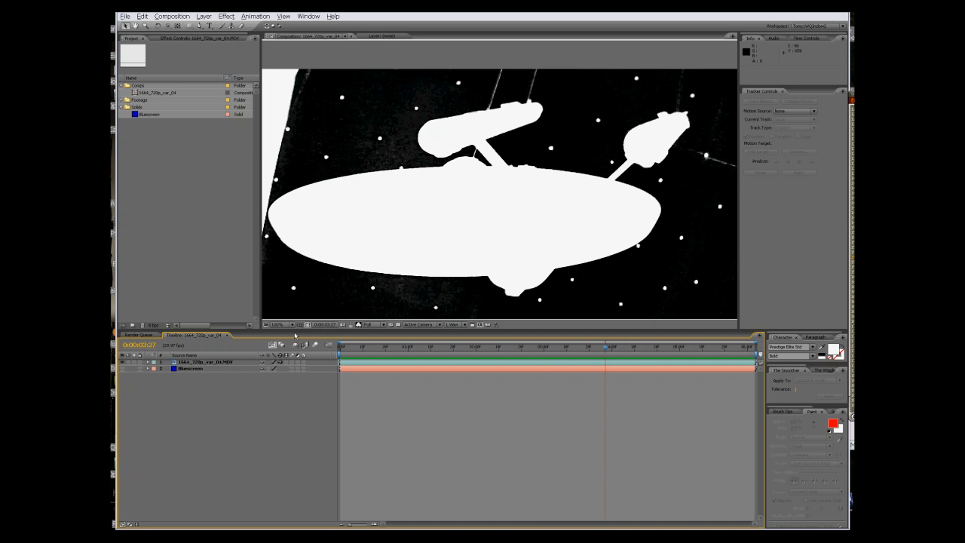
left_click_drag(297, 329, 279, 447)
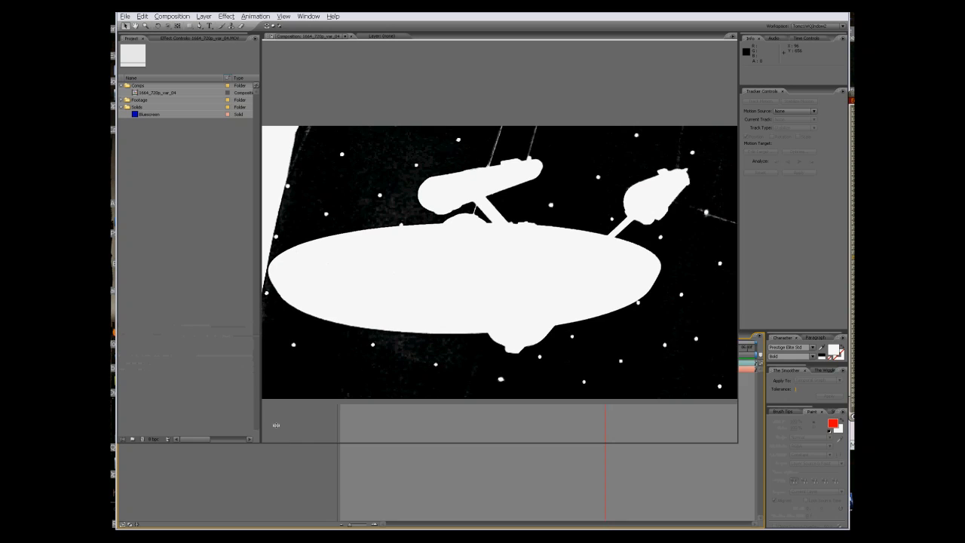
left_click_drag(262, 281, 183, 282)
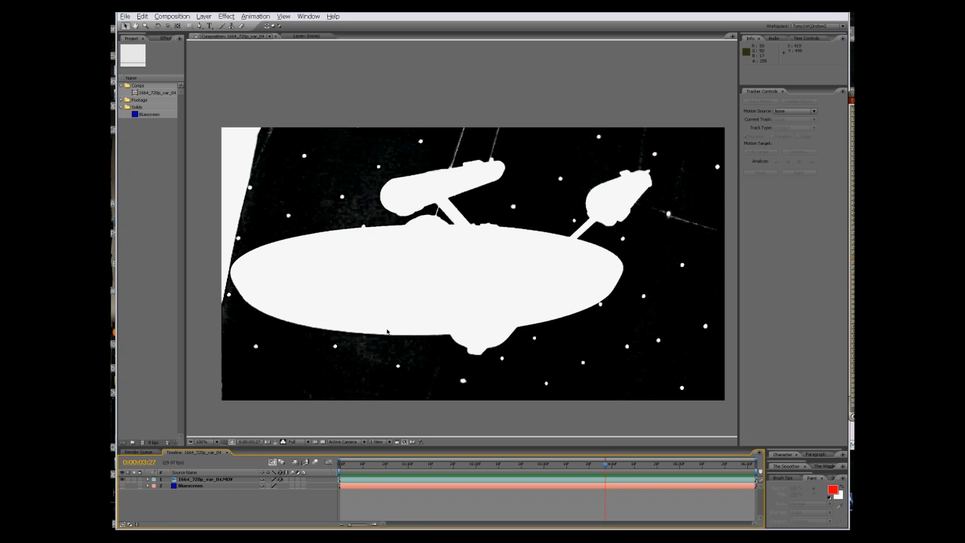
Step: Display the composition in RGB, make the Bluescreen layer visible and widen the project area
left_click(283, 442)
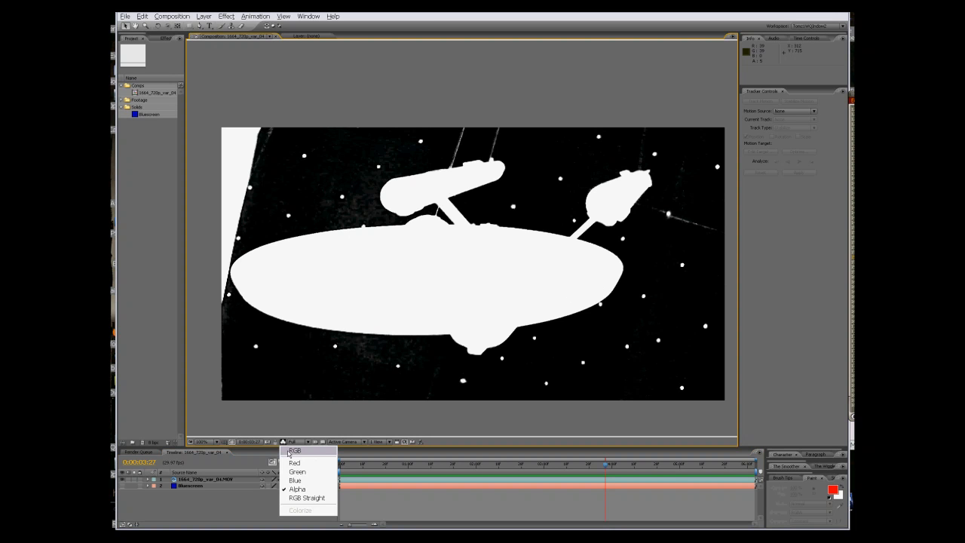
left_click(292, 450)
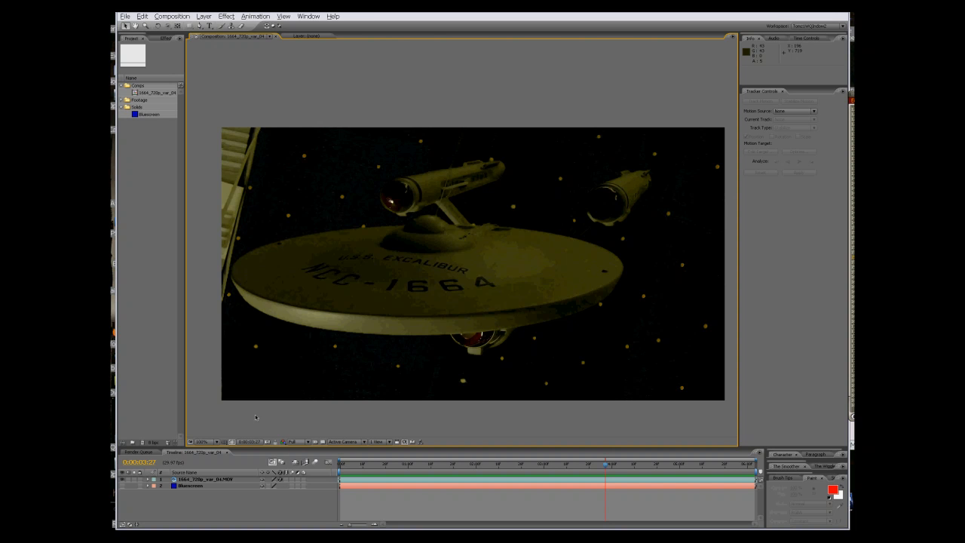
left_click(122, 485)
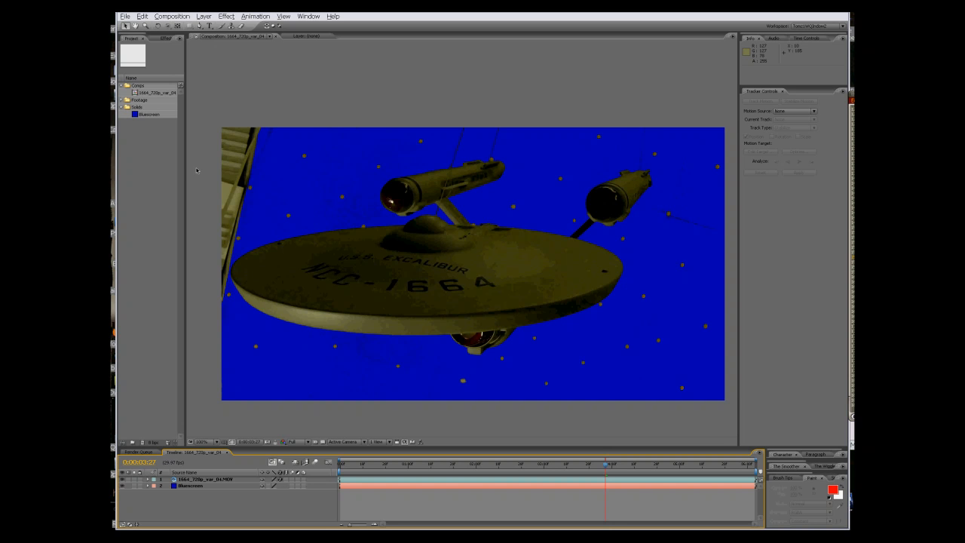
left_click_drag(184, 64, 231, 66)
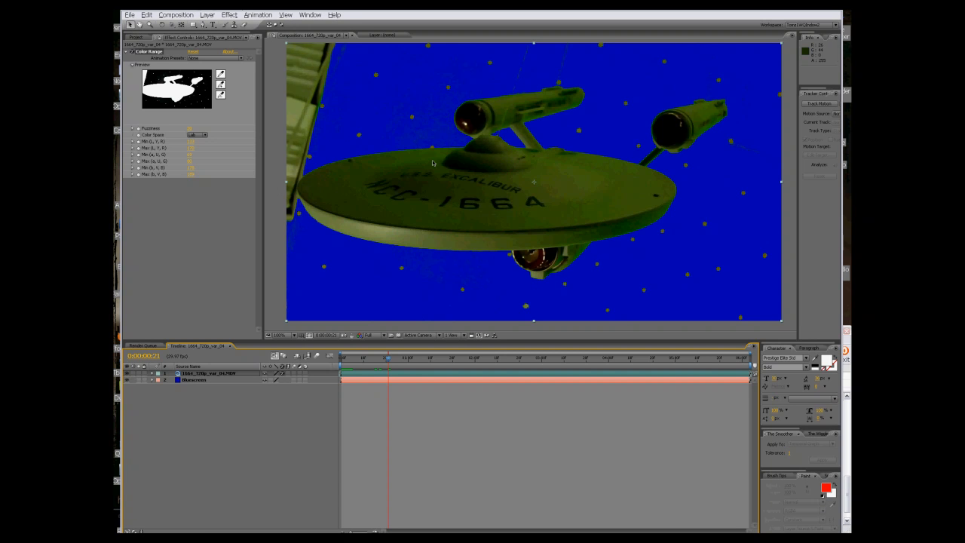
Step: Add the Spill Suppressor keying effect to the footage layer and sample the backdrop green as its Color To Suppress
right_click(177, 200)
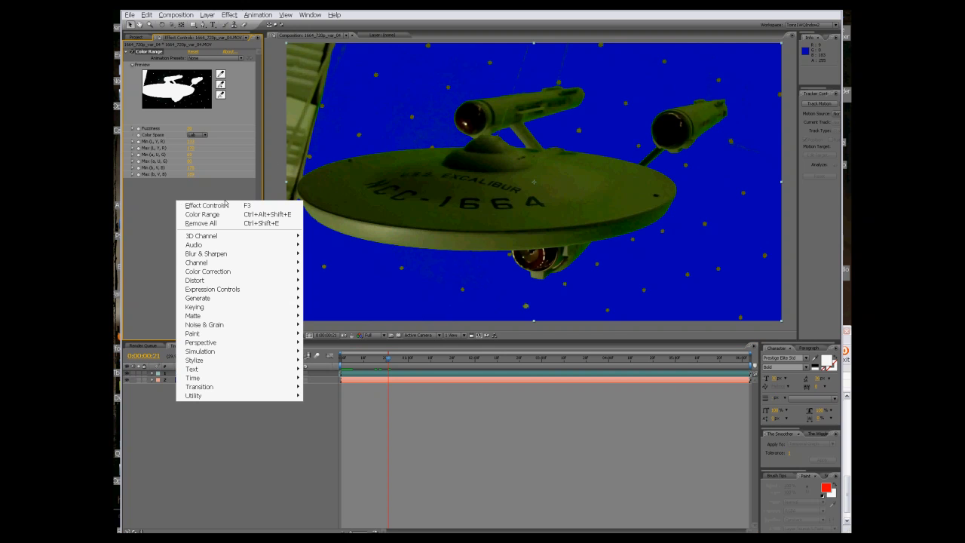
mouse_move(241, 281)
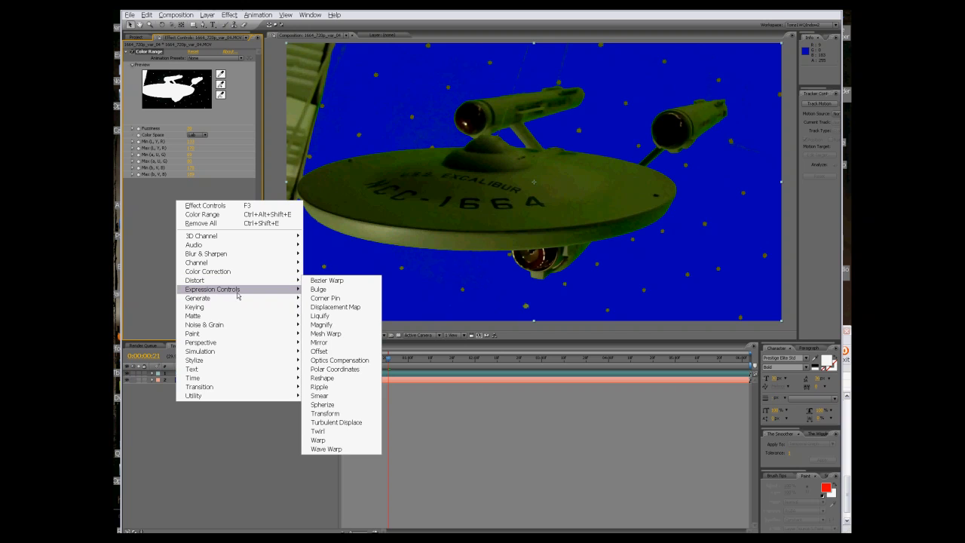
mouse_move(238, 308)
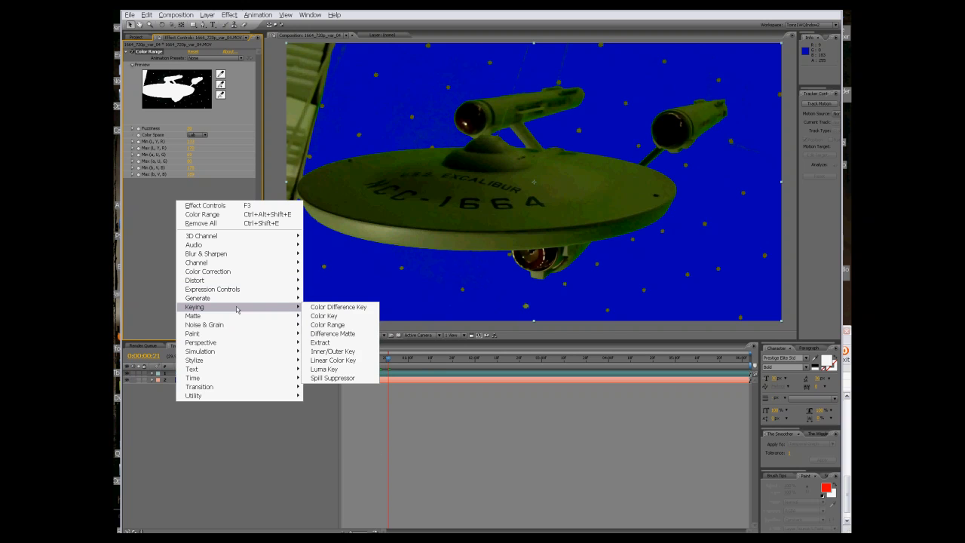
left_click(335, 378)
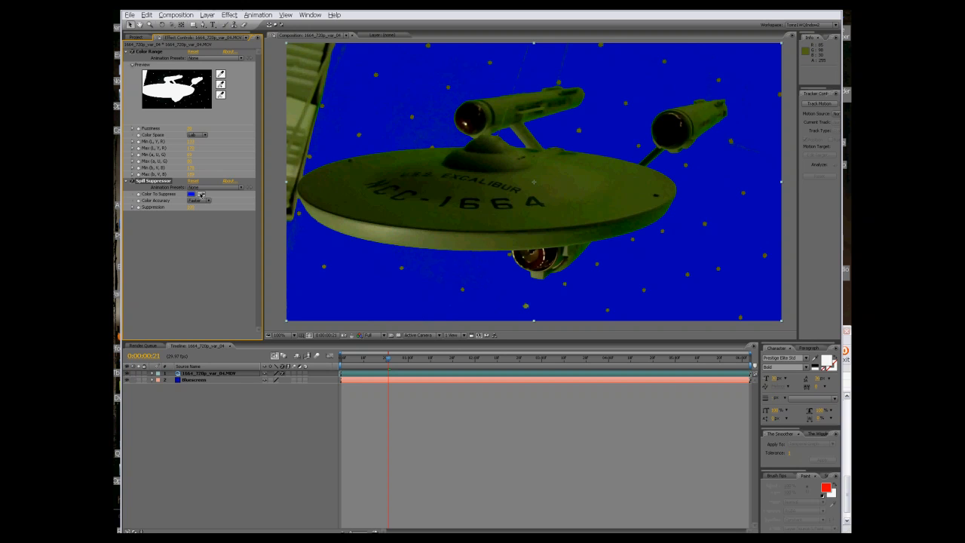
left_click(201, 195)
left_click(569, 113)
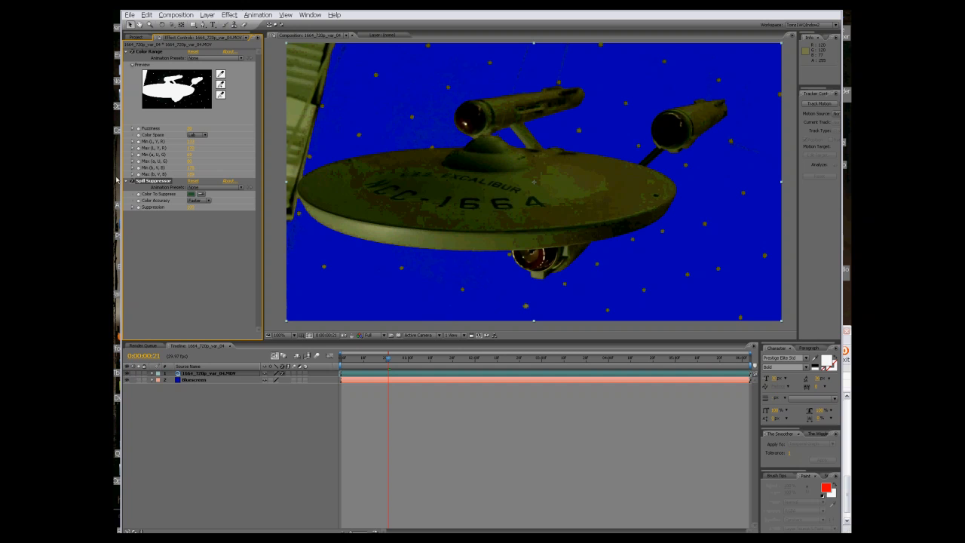
Step: Toggle the Spill Suppressor off and on to compare the green spill on the ship
left_click(132, 181)
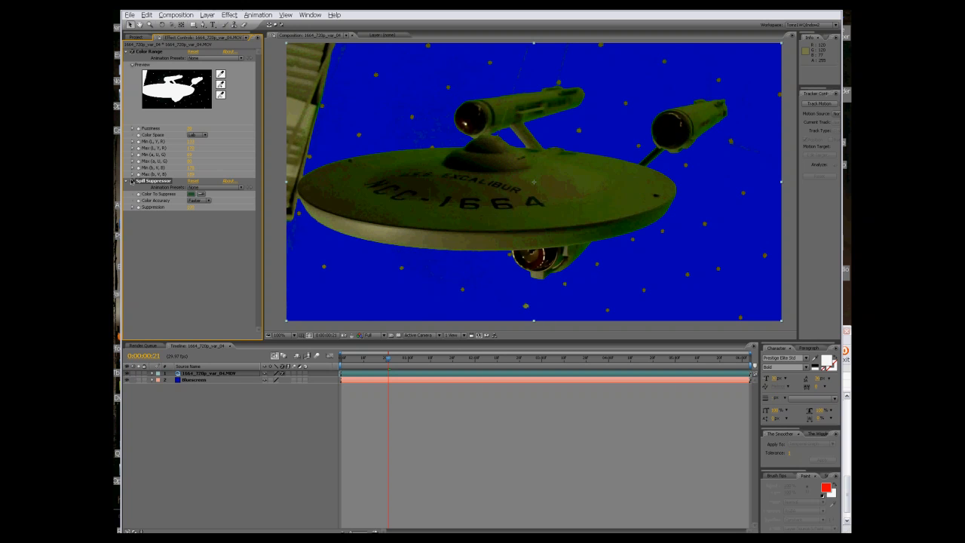
left_click(132, 181)
left_click(132, 181)
left_click(132, 181)
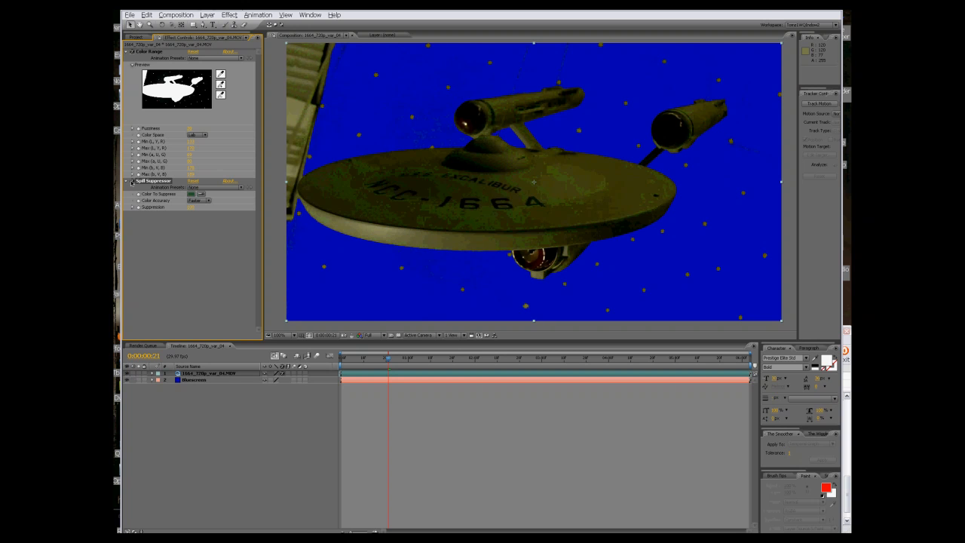
Step: Set the Spill Suppressor's Color Accuracy to Better, try lower Suppression amounts and return Suppression to 100
left_click(201, 201)
left_click(202, 209)
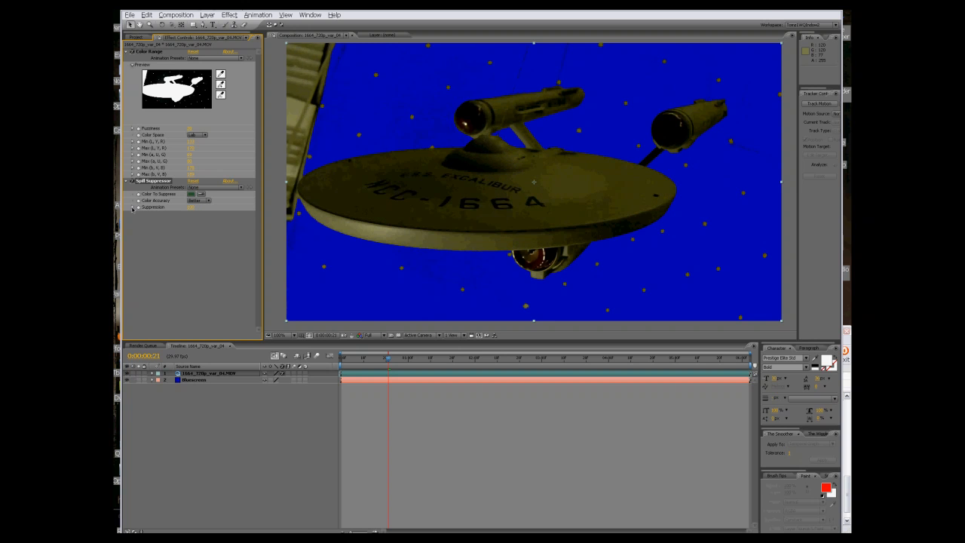
left_click(132, 208)
left_click_drag(233, 218, 123, 219)
left_click_drag(225, 216, 257, 219)
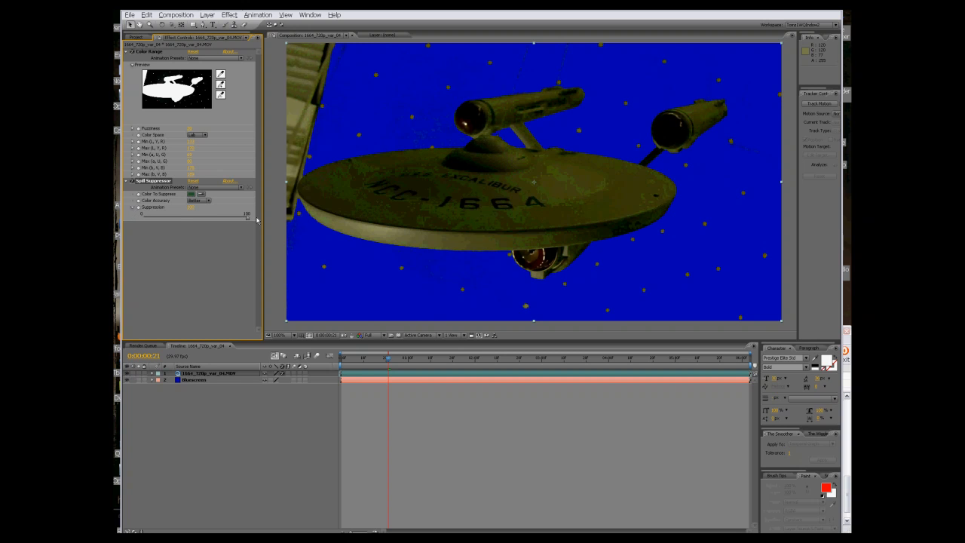
Step: Collapse the Spill Suppressor settings, magnify the rear of the nearer nacelle to 400% and enlarge the viewer to inspect the keyed edges
left_click(126, 181)
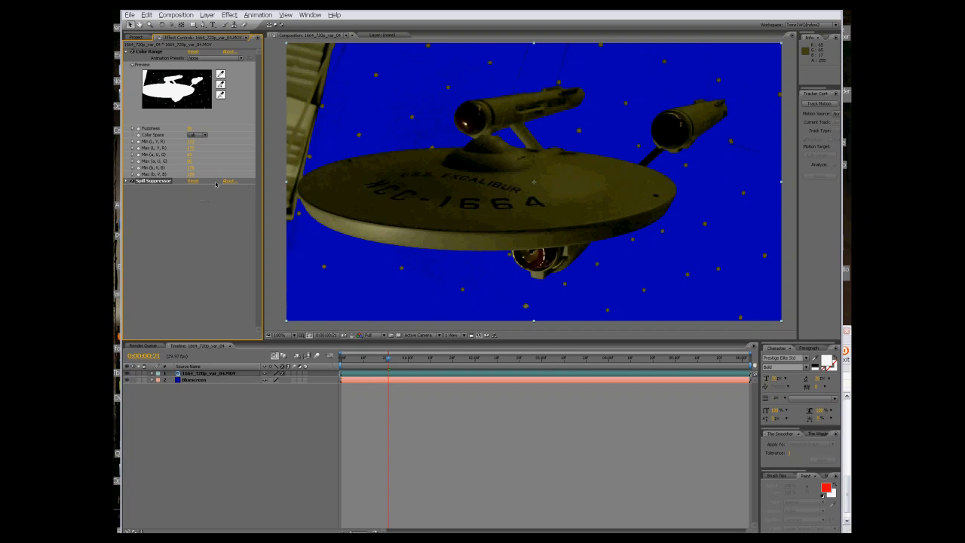
key("z")
left_click_drag(603, 76, 513, 166)
left_click(541, 160)
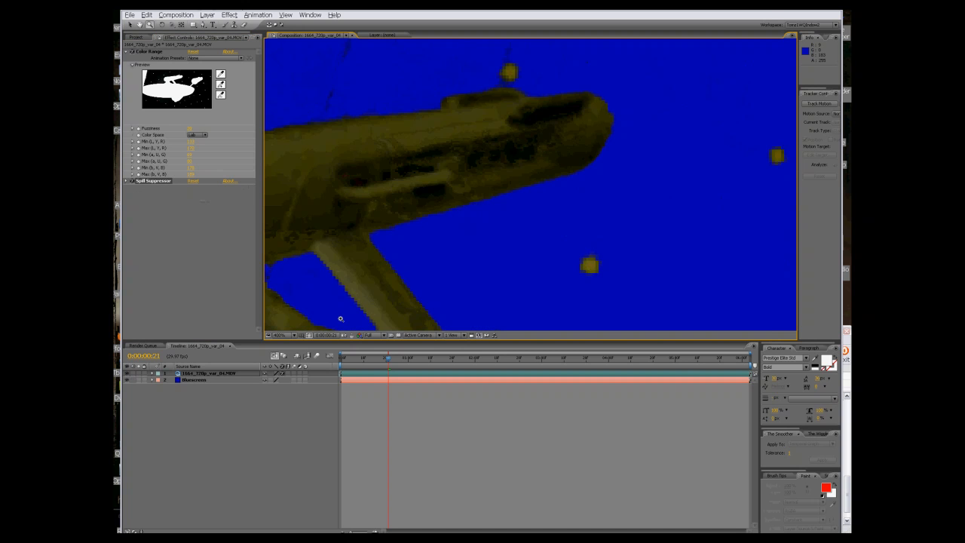
left_click_drag(307, 341, 305, 501)
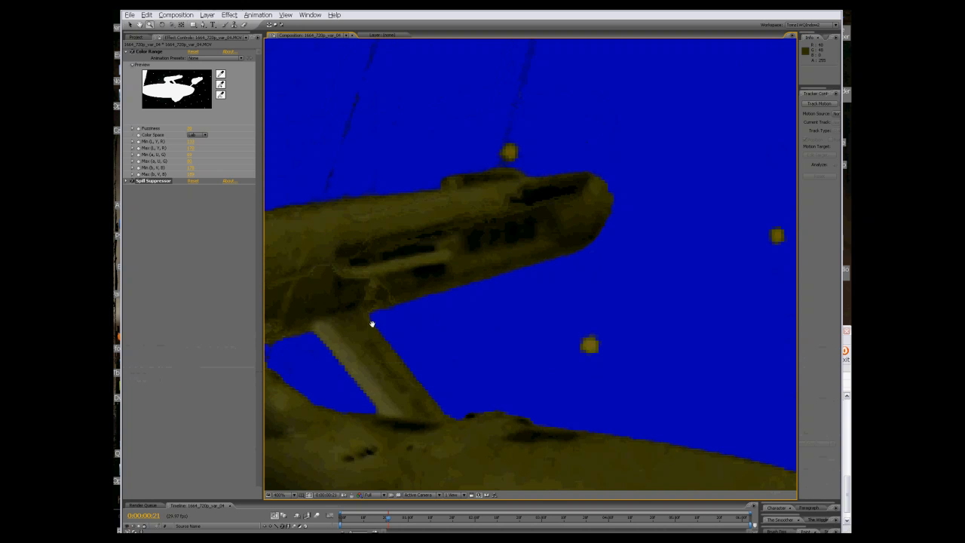
Step: Examine the keyed edges at 400% along the nearer nacelle, its pylon and the saucer's upper edge to its forward tip
left_click_drag(372, 323, 543, 258)
left_click_drag(402, 363, 487, 340)
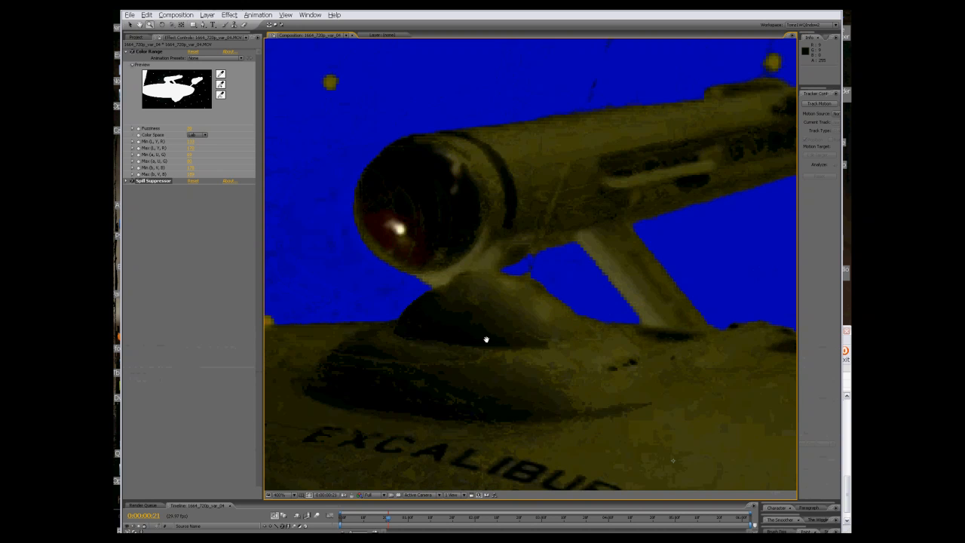
left_click_drag(393, 253, 532, 209)
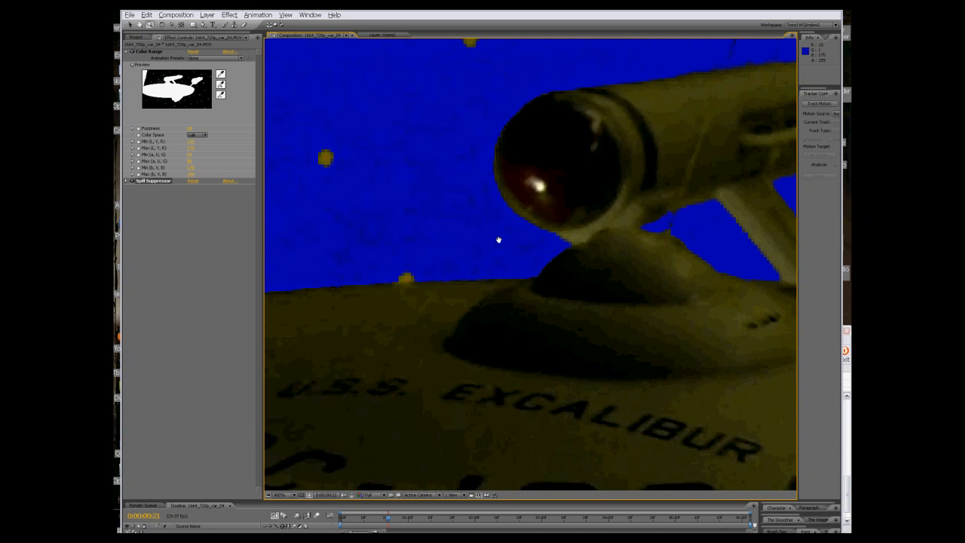
left_click_drag(754, 248, 561, 233)
left_click_drag(422, 280, 578, 254)
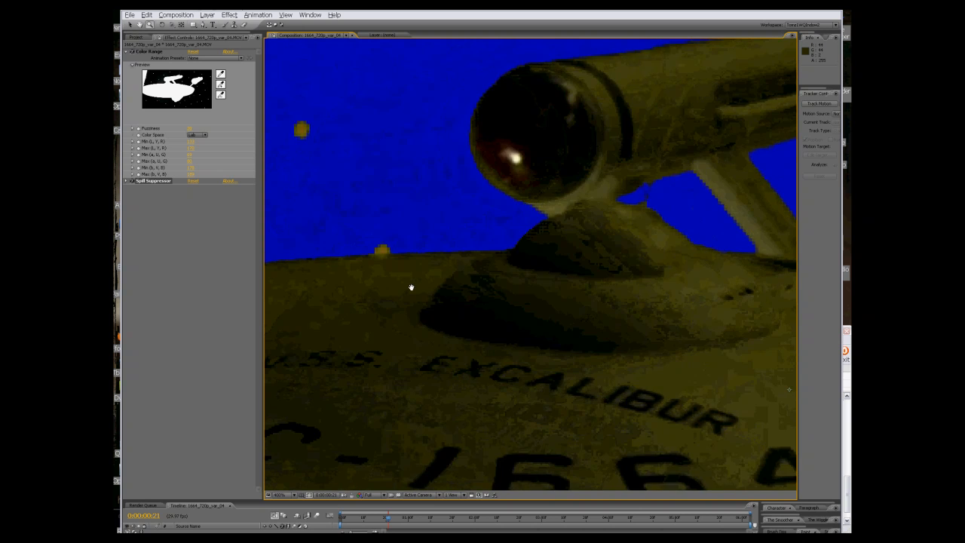
left_click_drag(412, 286, 584, 254)
left_click_drag(462, 297, 611, 269)
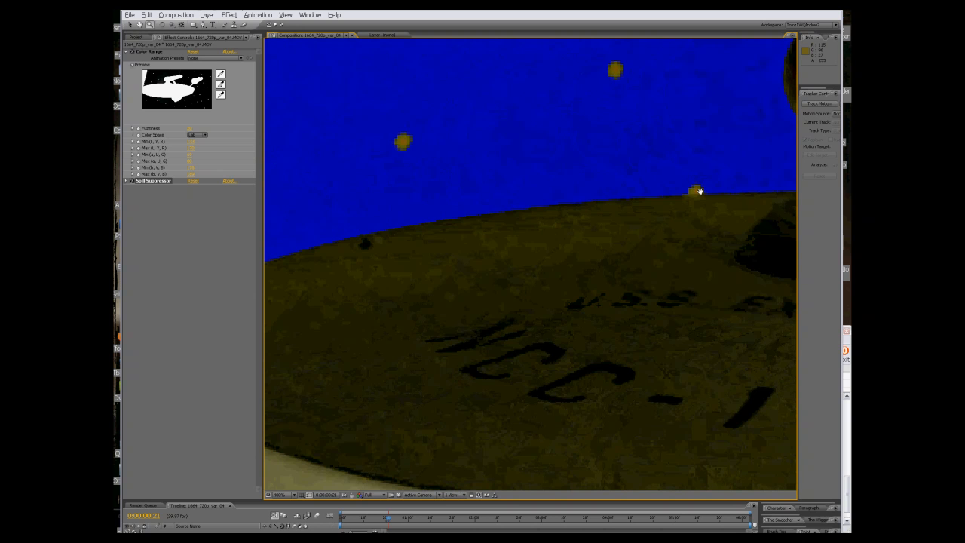
left_click_drag(474, 251, 453, 249)
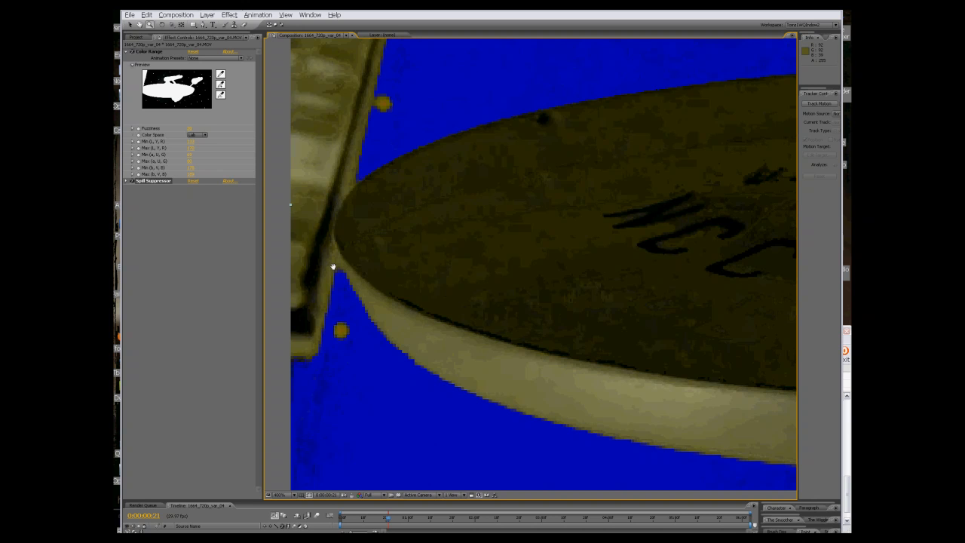
Step: Examine the keyed edges along the saucer's lower rim and around the deflector housing underneath
left_click_drag(429, 266, 405, 217)
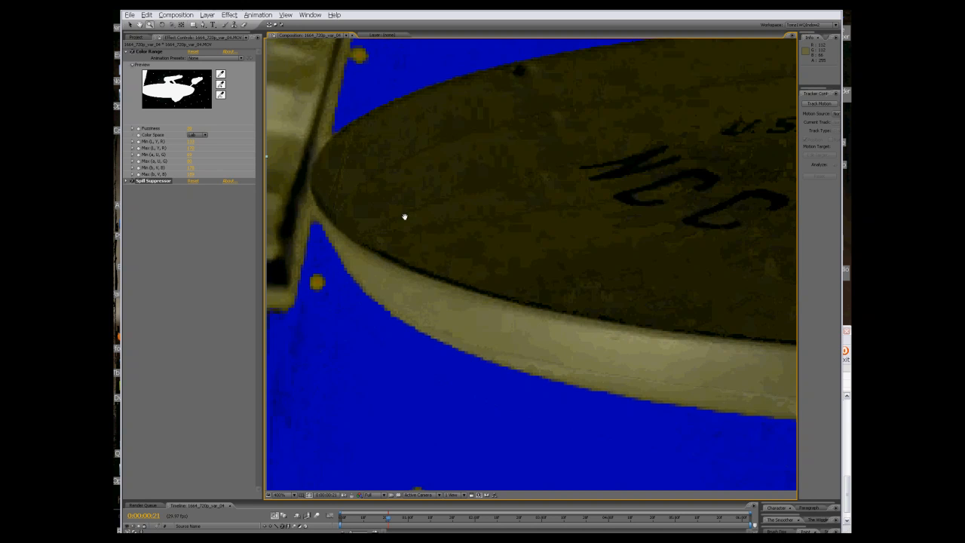
left_click_drag(648, 253, 368, 246)
left_click_drag(722, 291, 541, 267)
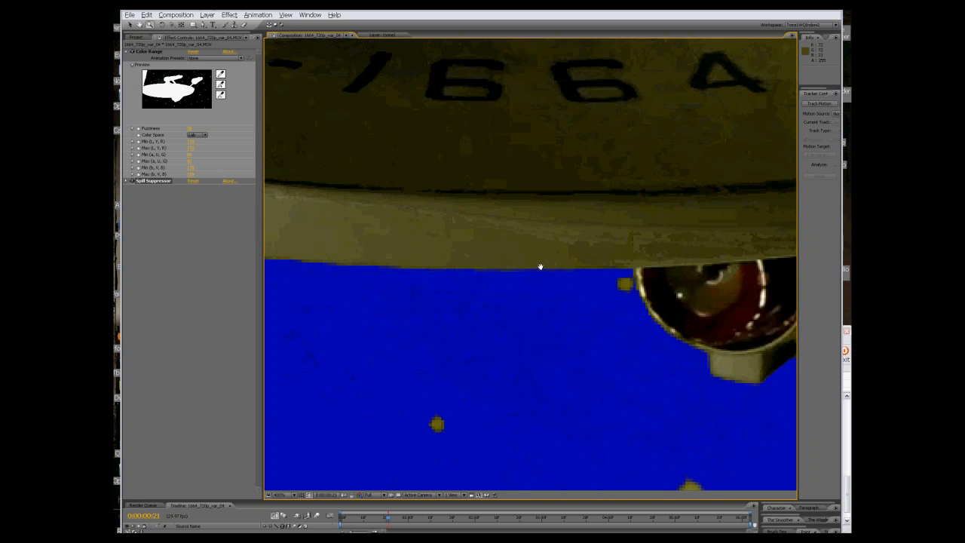
left_click_drag(623, 279, 442, 263)
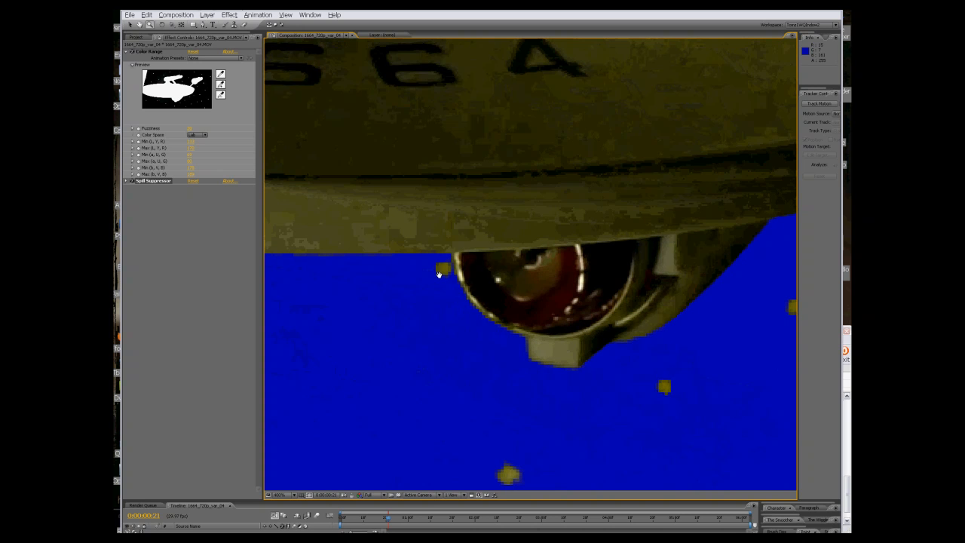
left_click_drag(635, 287, 423, 292)
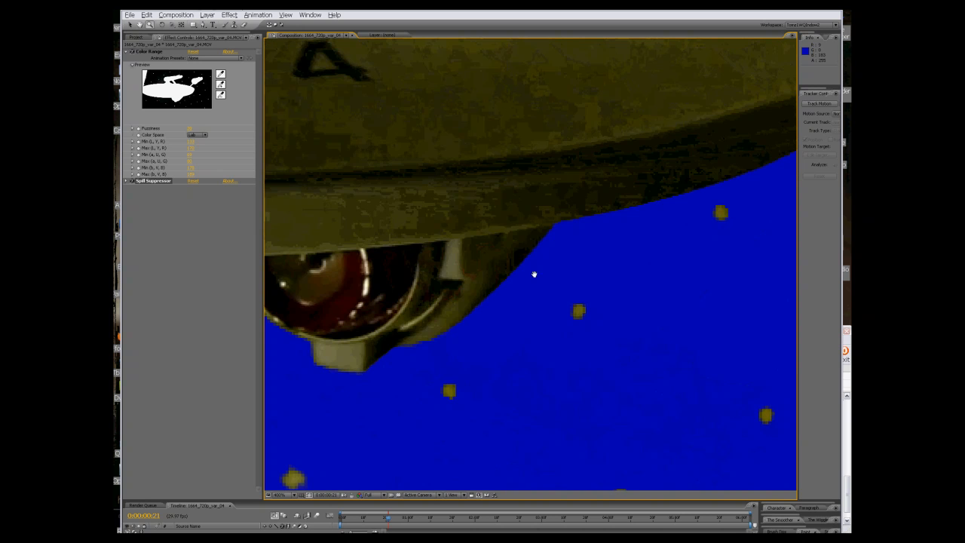
left_click_drag(616, 238, 467, 319)
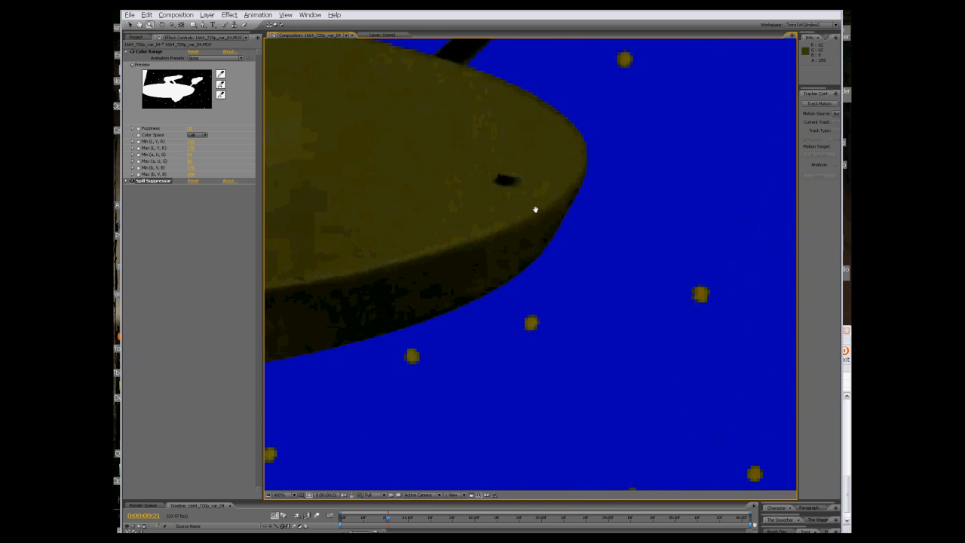
Step: Check the key around the saucer's far edge and the farther nacelle's front, and return to the whole frame at 100%
left_click_drag(534, 209, 498, 312)
left_click_drag(522, 246, 494, 357)
left_click_drag(522, 237, 573, 233)
left_click_drag(493, 282, 555, 257)
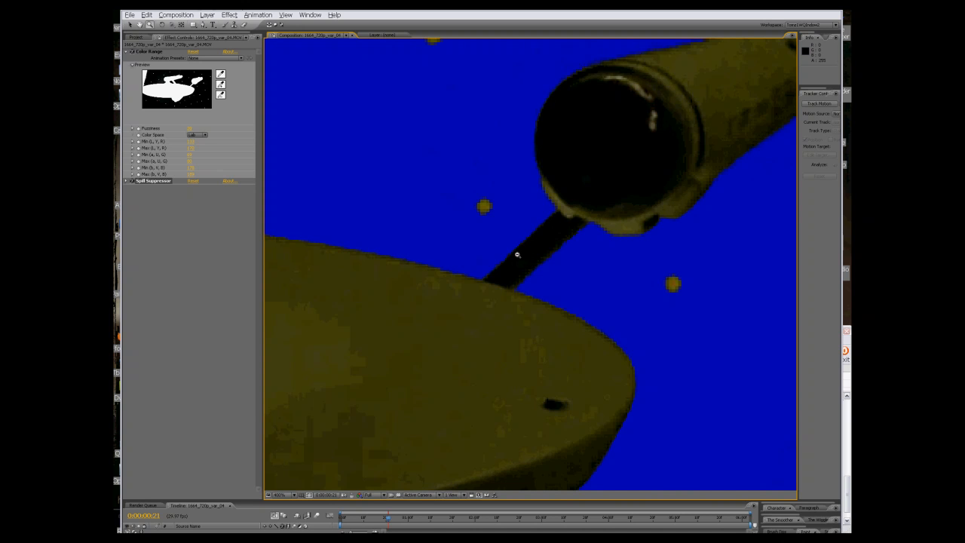
left_click(517, 255, "alt")
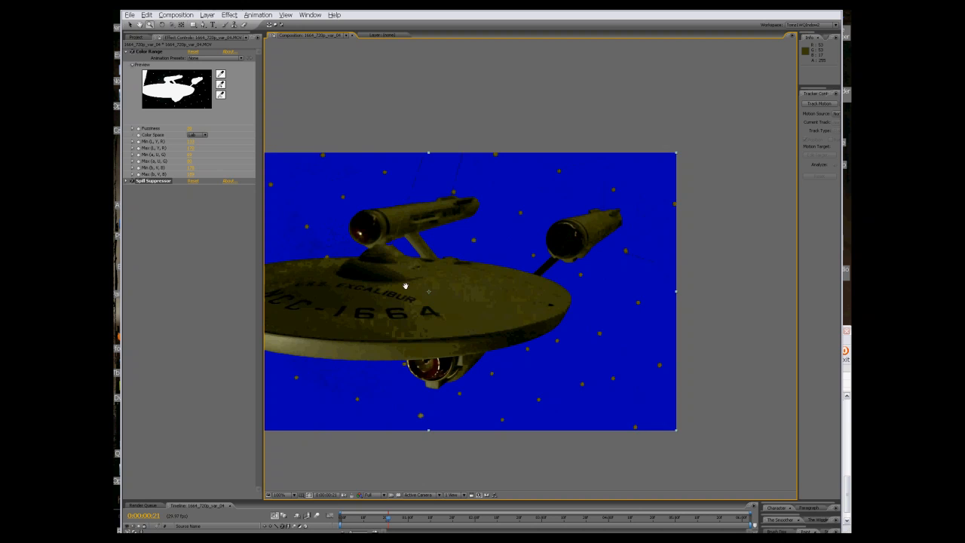
left_click_drag(402, 286, 499, 261)
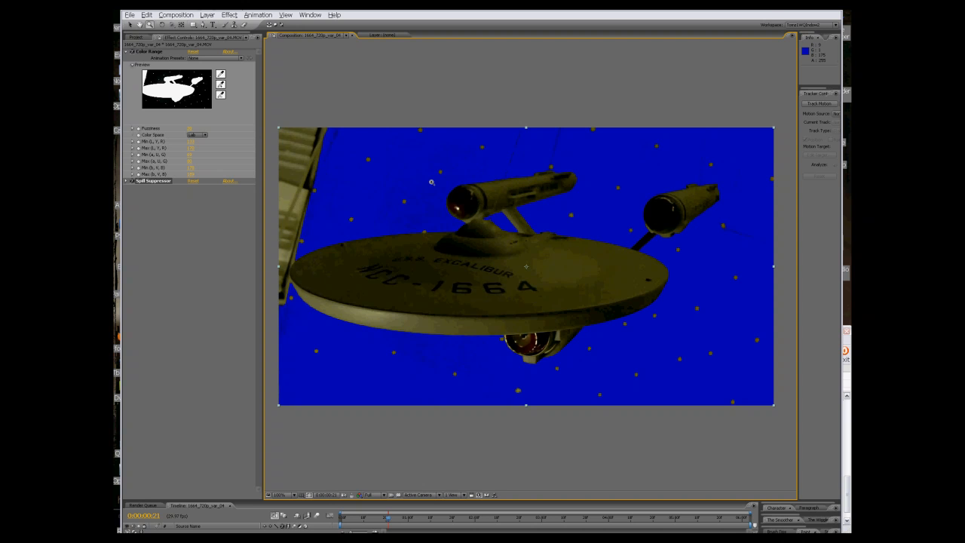
Step: Magnify the composition to 300% and compare the key around the farther nacelle, the tracking markers and the nearer nacelle
left_click_drag(678, 180, 731, 265)
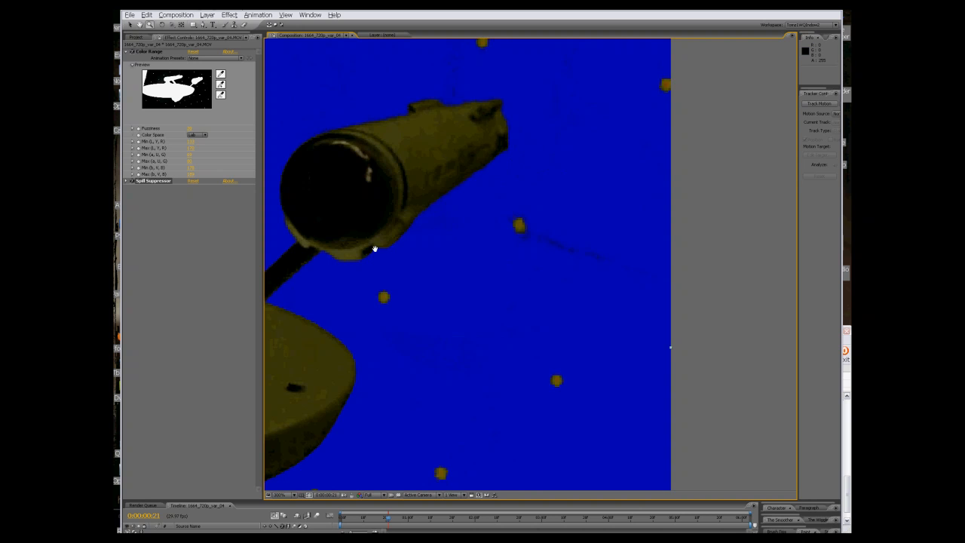
left_click_drag(373, 248, 592, 280)
left_click_drag(440, 264, 613, 329)
left_click_drag(480, 217, 342, 295)
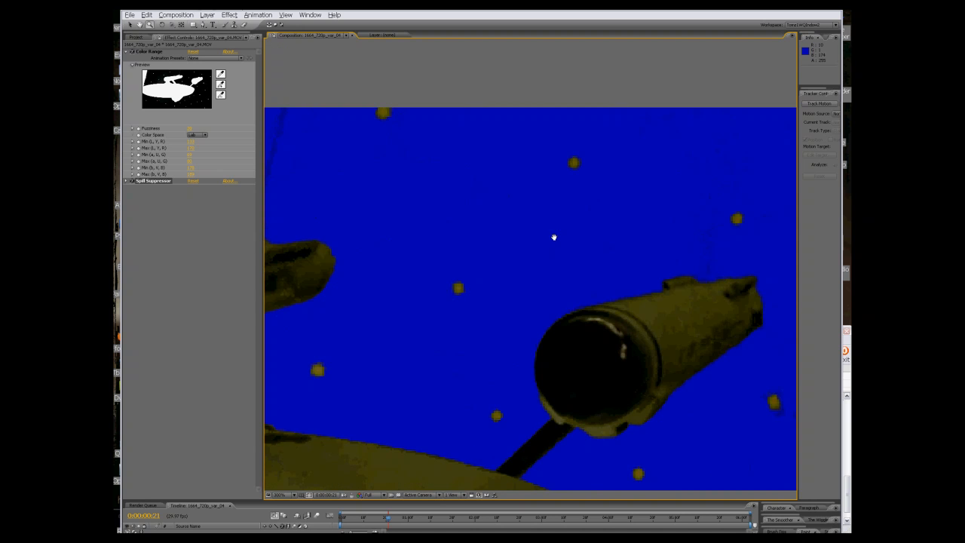
left_click_drag(300, 254, 665, 265)
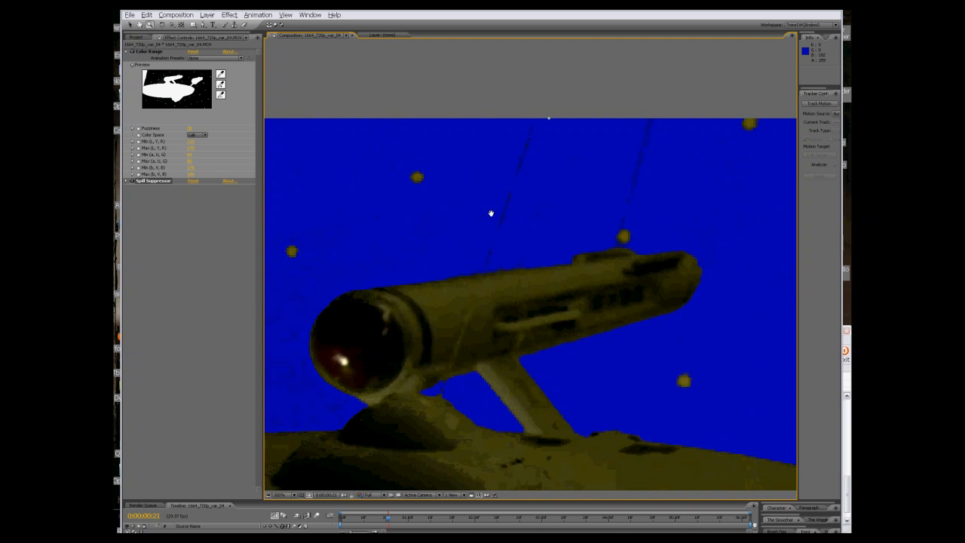
scroll(473, 244, "down", 6)
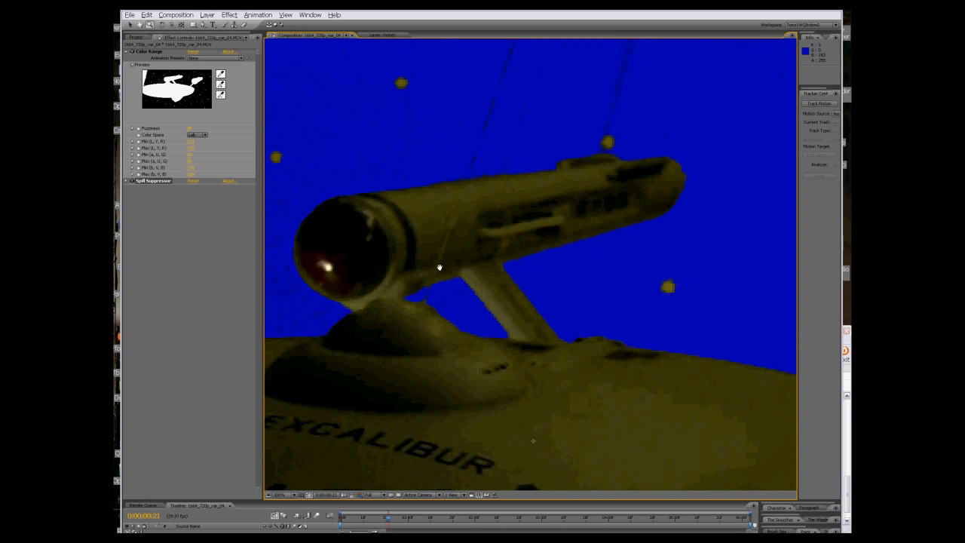
scroll(441, 262, "down", 2)
left_click_drag(406, 216, 403, 216)
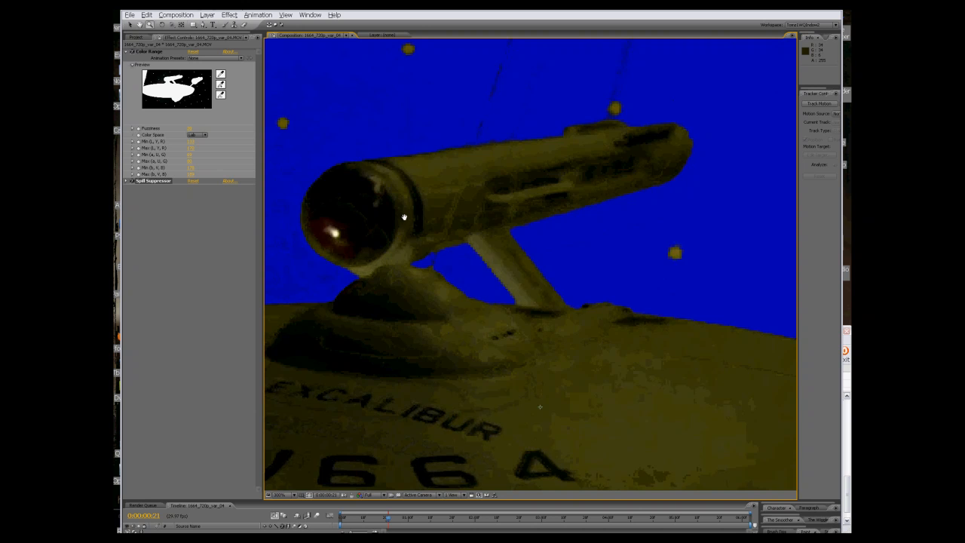
Step: Inspect the backdrop between both nacelles, beside the studio wall and around the support wires for leftover key artifacts
left_click_drag(571, 230, 375, 271)
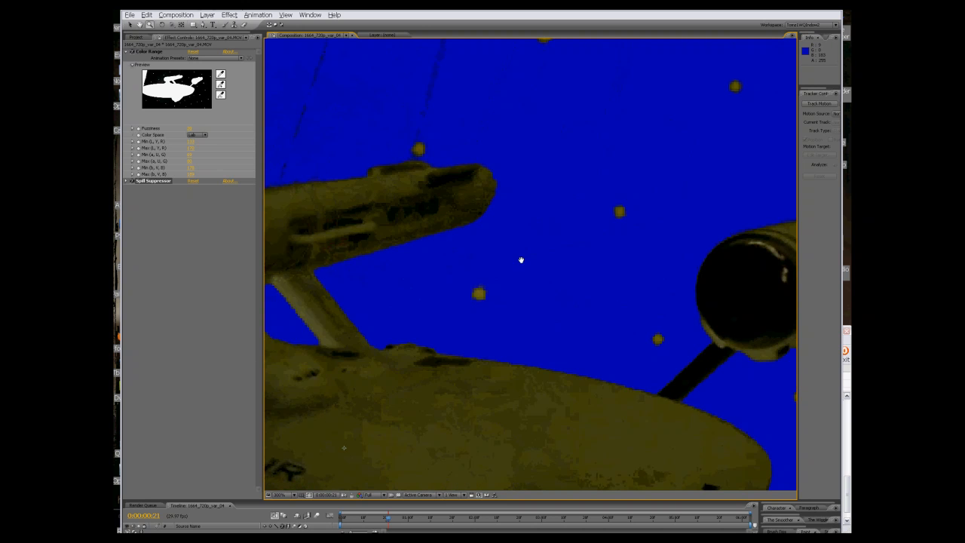
left_click_drag(521, 261, 317, 246)
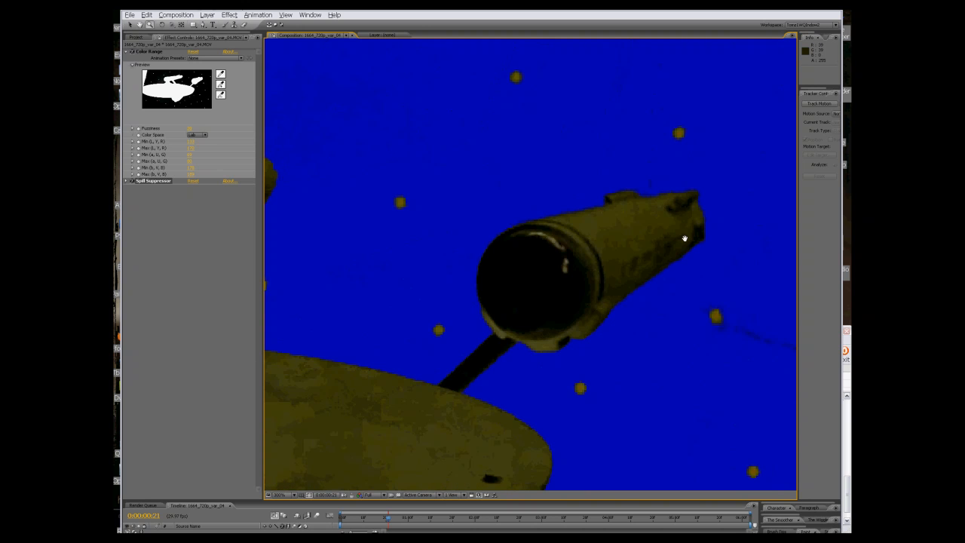
left_click_drag(467, 250, 408, 263)
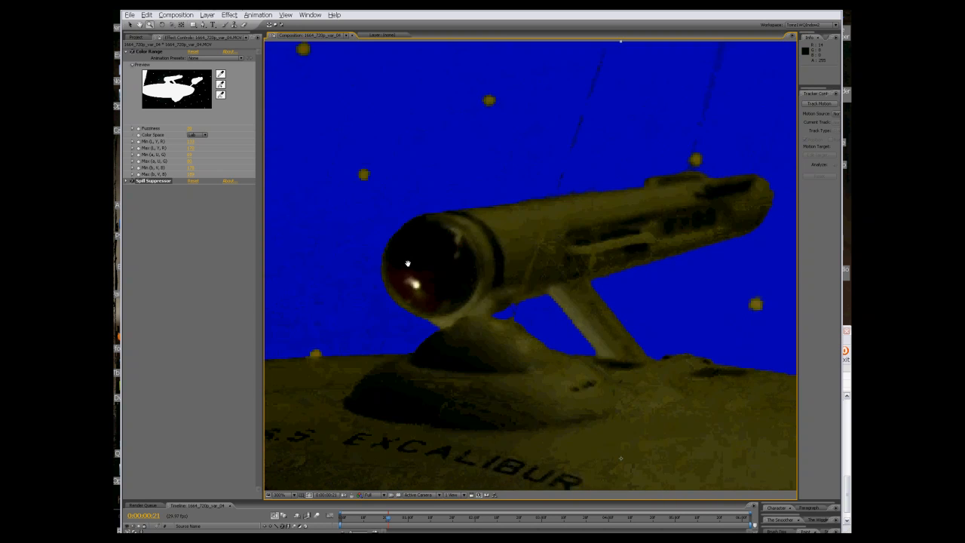
left_click_drag(280, 259, 518, 269)
left_click_drag(374, 272, 514, 273)
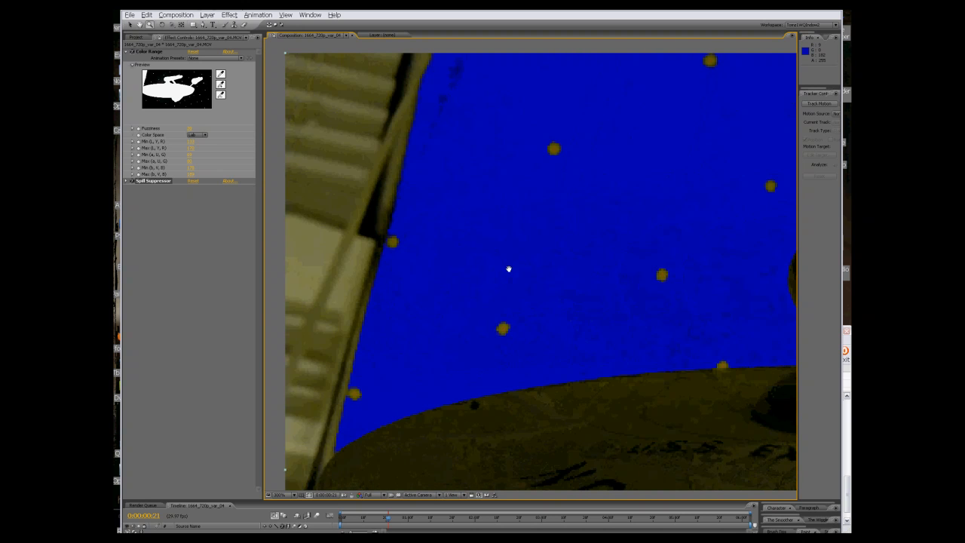
left_click_drag(688, 252, 336, 319)
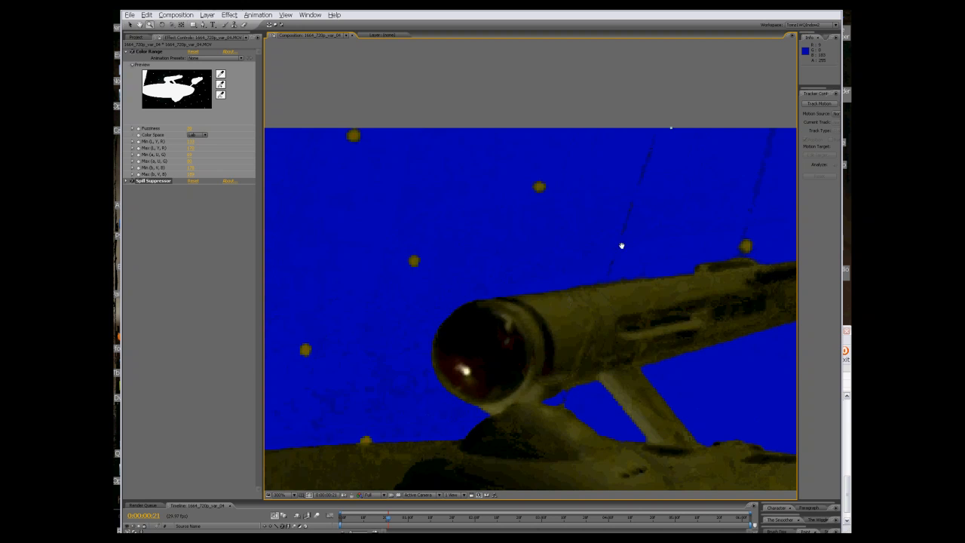
left_click_drag(621, 244, 398, 233)
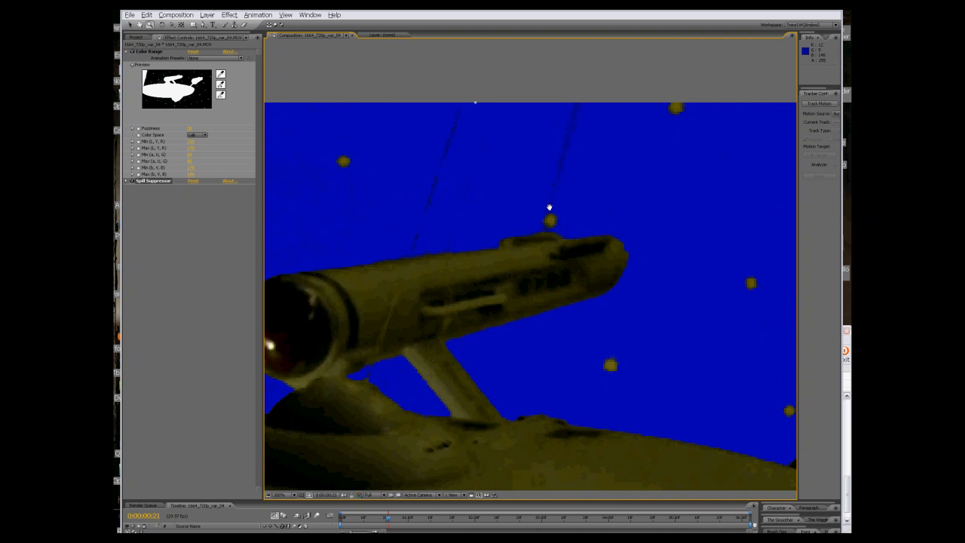
left_click_drag(463, 361, 486, 191)
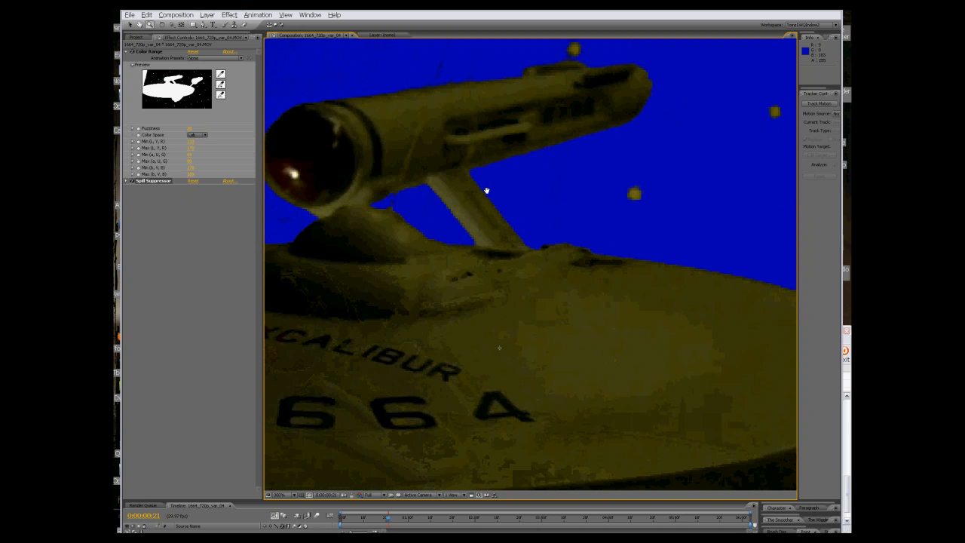
Step: Return the composition view to 100% and run a RAM preview of the keyed shot
left_click(467, 269, "alt")
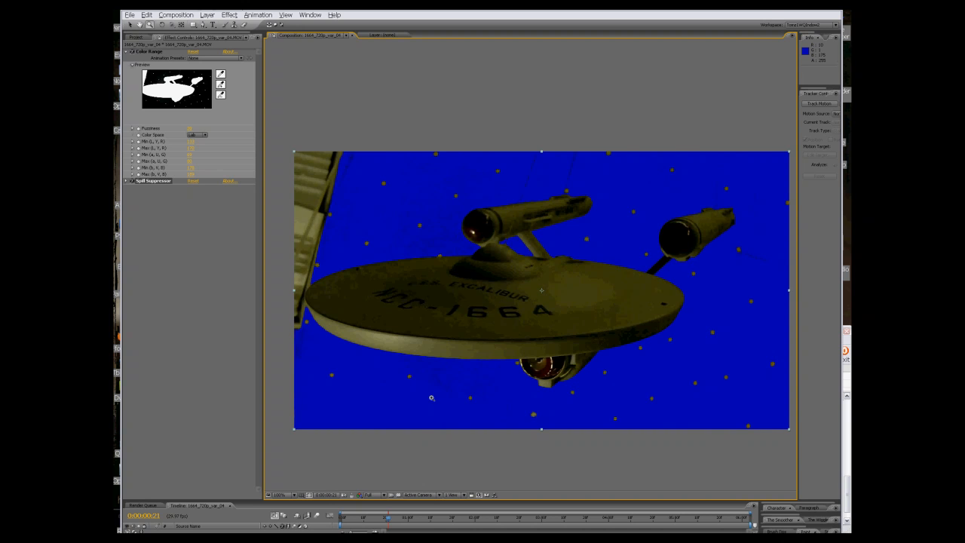
key("KP_0")
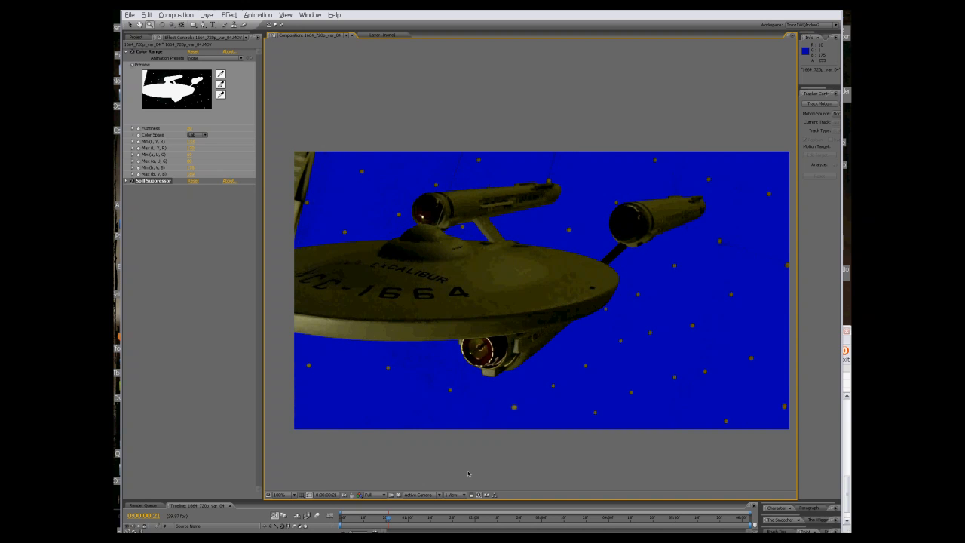